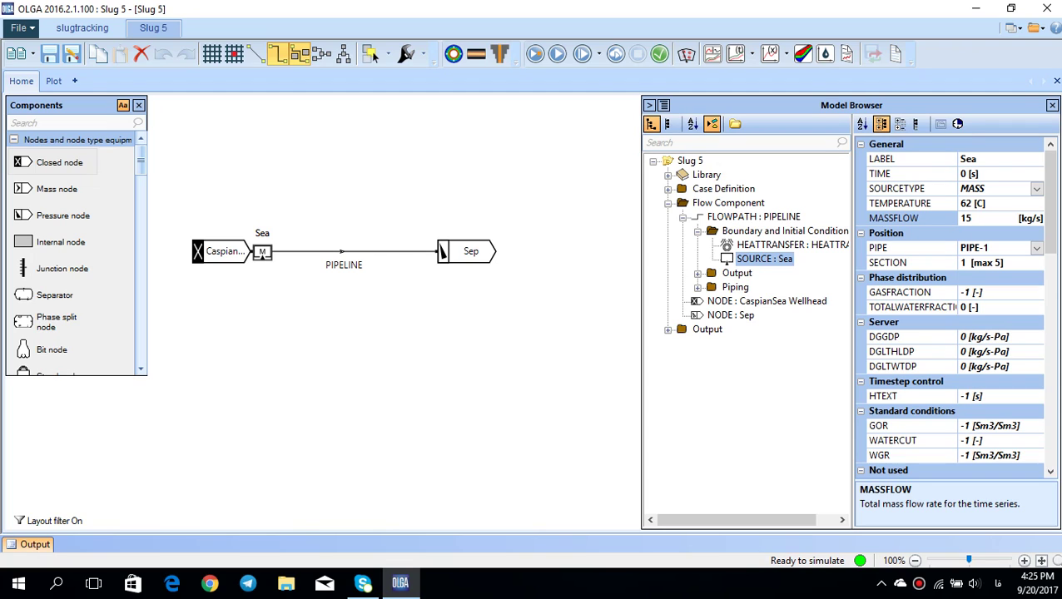
- Run the Slug 5 case as a batch simulation
key("F2")
left_click(535, 53)
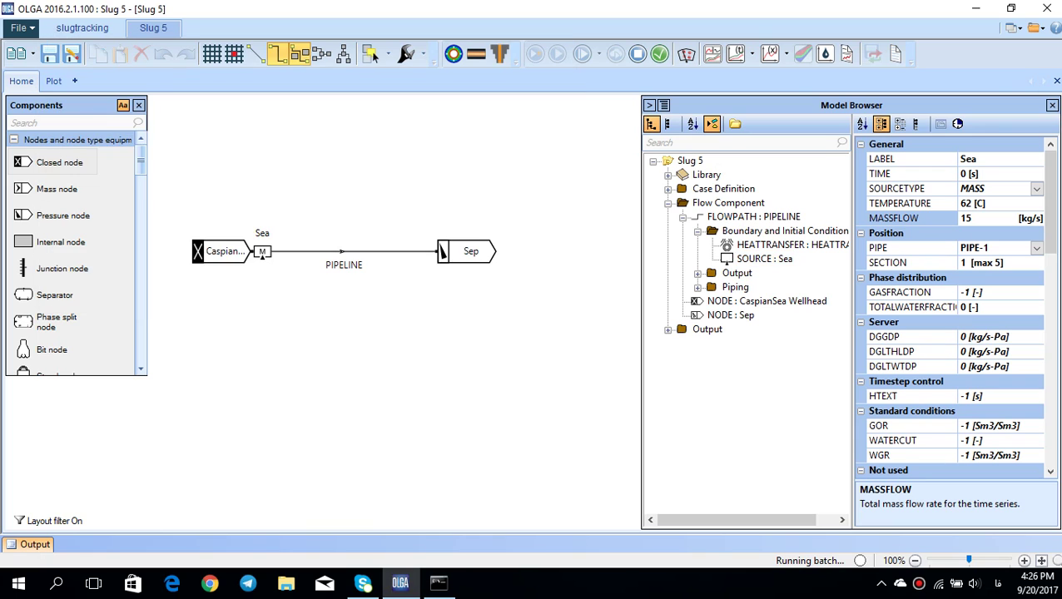
- Create a trend plot of QLT, the total liquid volume flow at section 3 of PIPE-7
left_click(372, 55)
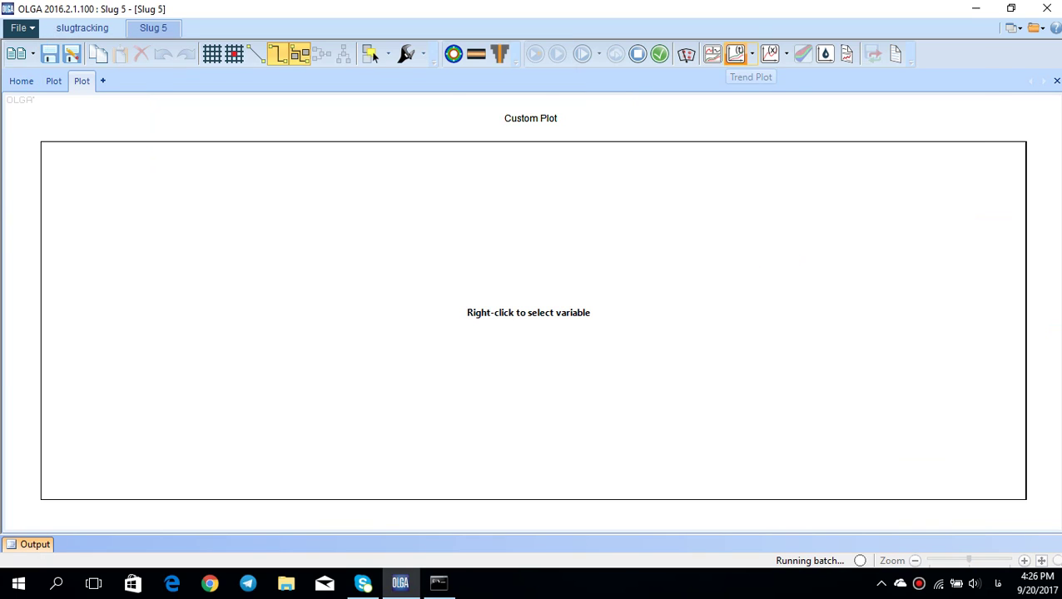
left_click(736, 53)
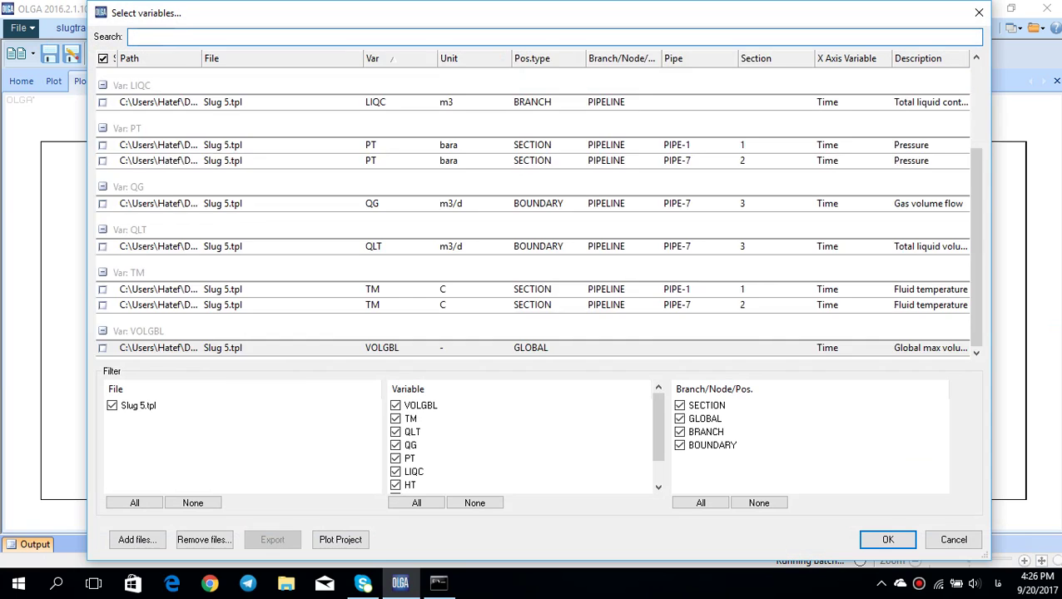
type("ا")
key("alt+shift")
type("Q")
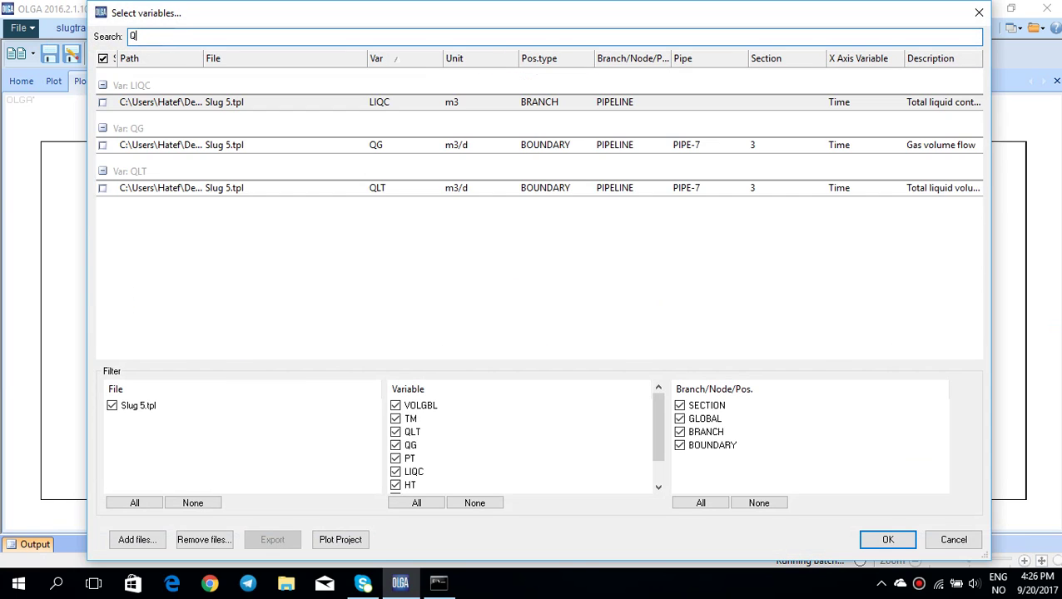
type("LT")
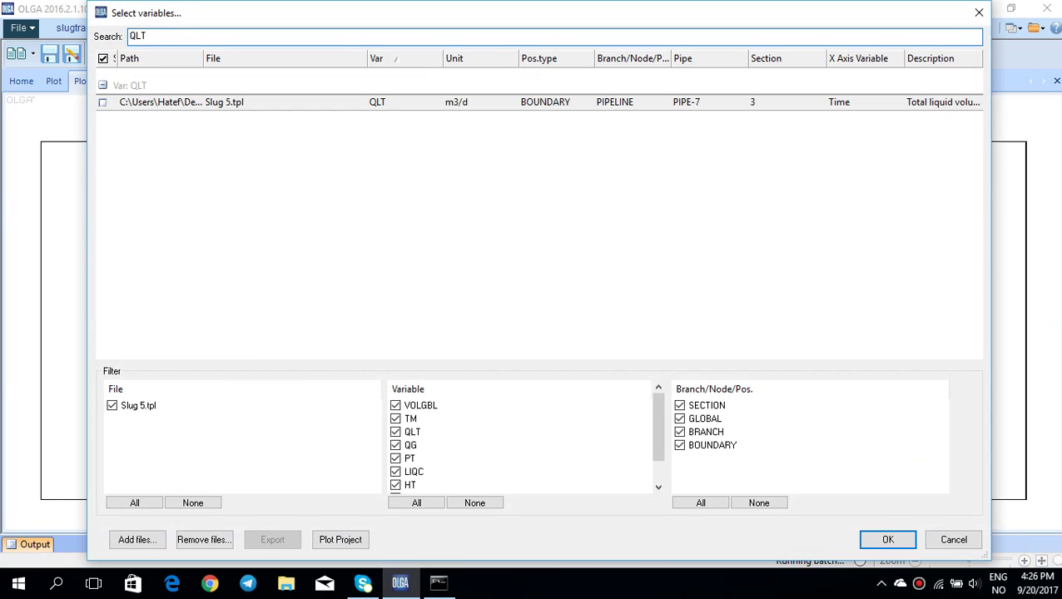
left_click(285, 102)
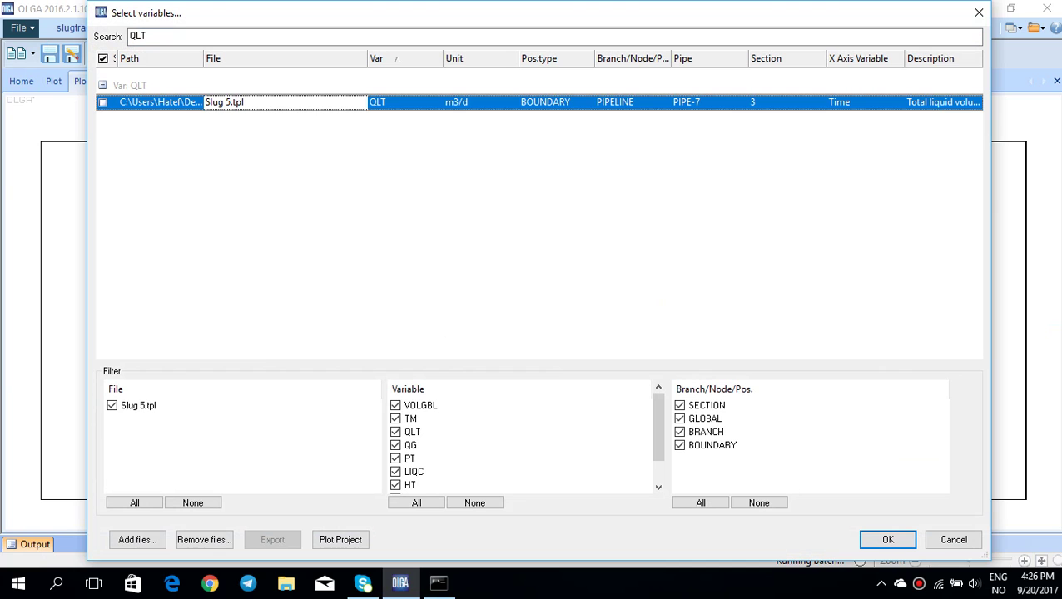
left_click(102, 101)
left_click(886, 539)
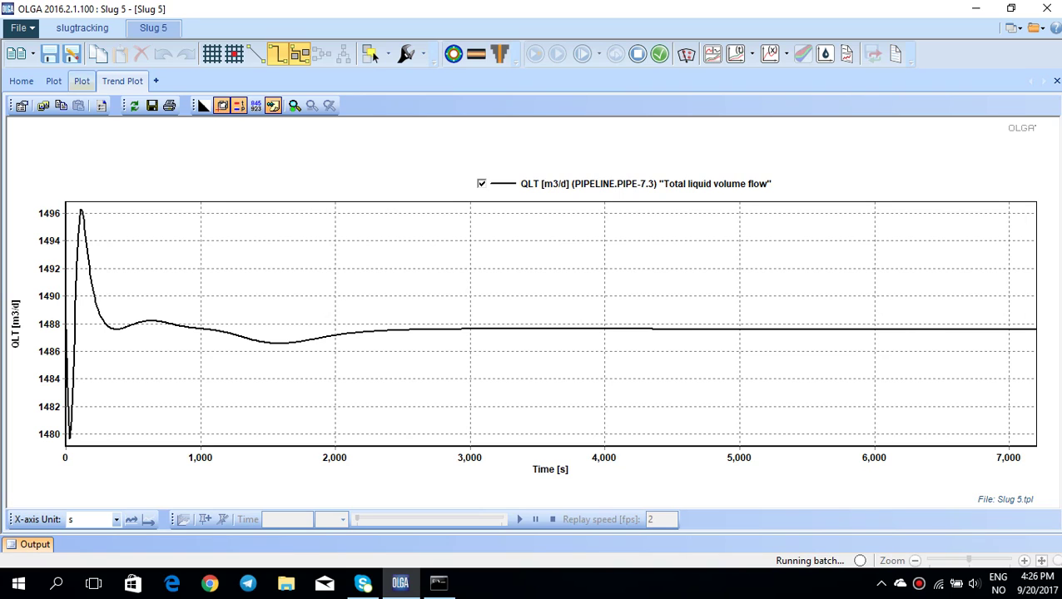
- Create a profile plot of ID, the flow regime along the PIPELINE flowpath
left_click(82, 81)
left_click(21, 81)
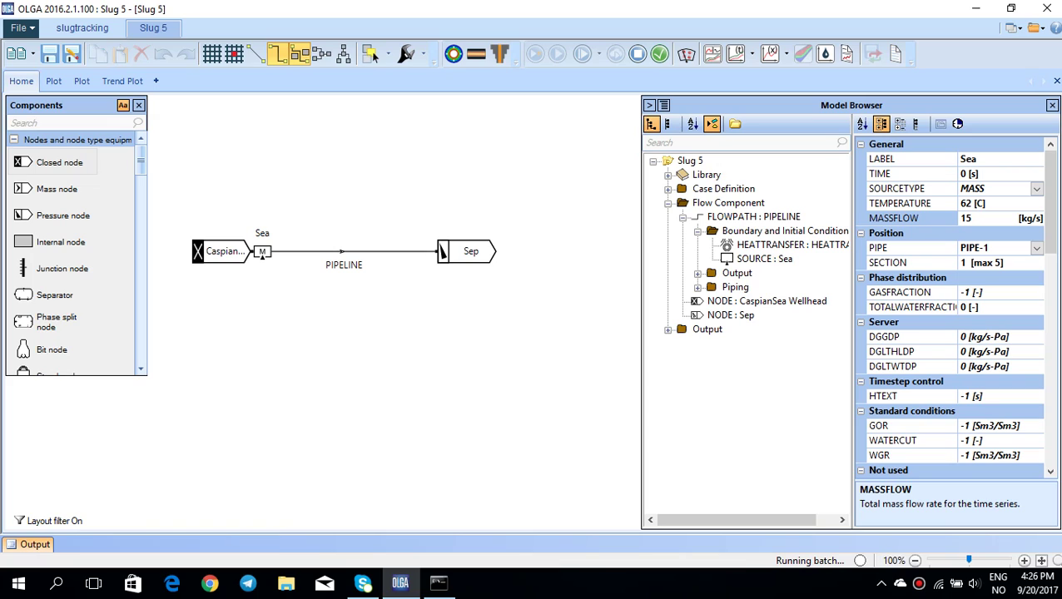
left_click(732, 54)
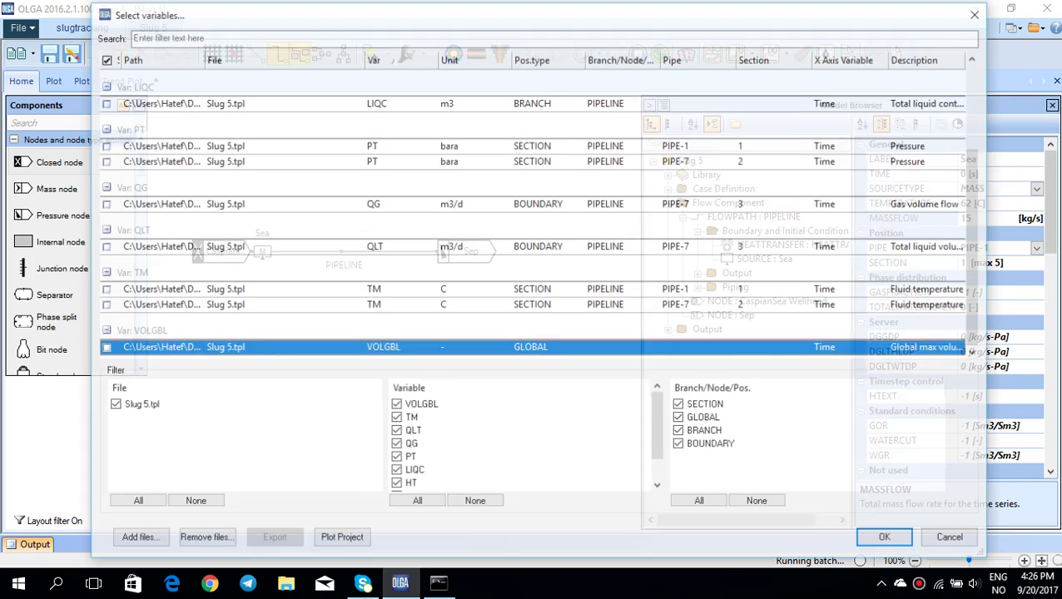
left_click(978, 13)
left_click(768, 54)
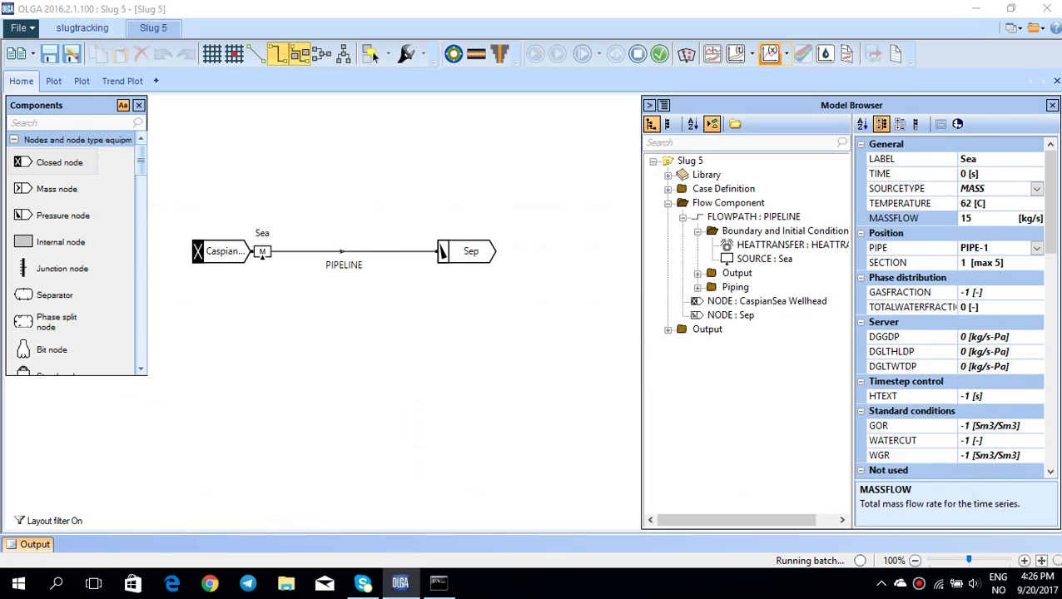
left_click(131, 36)
type("D")
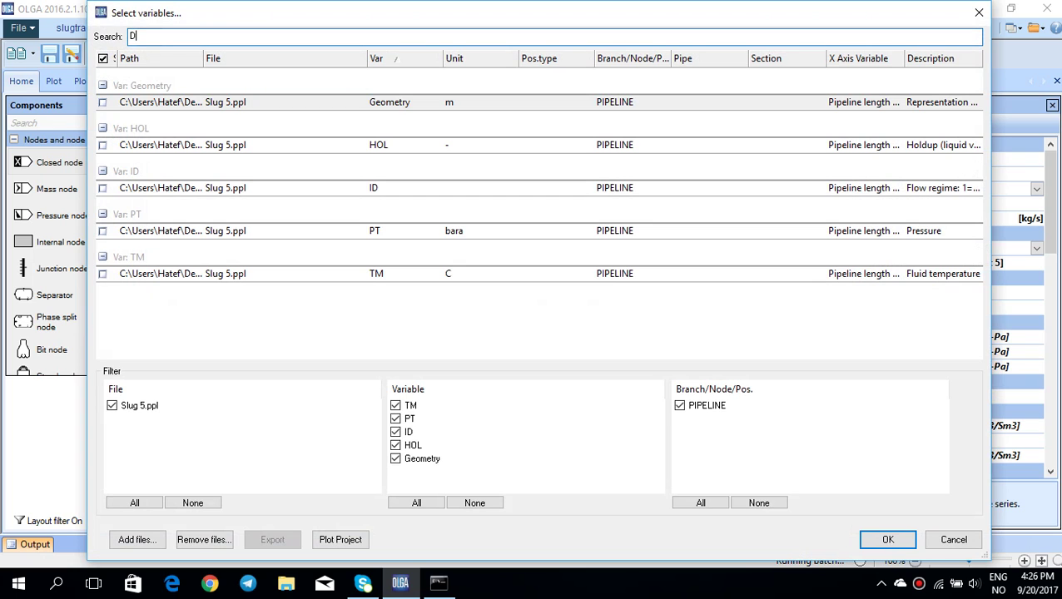
left_click(556, 188)
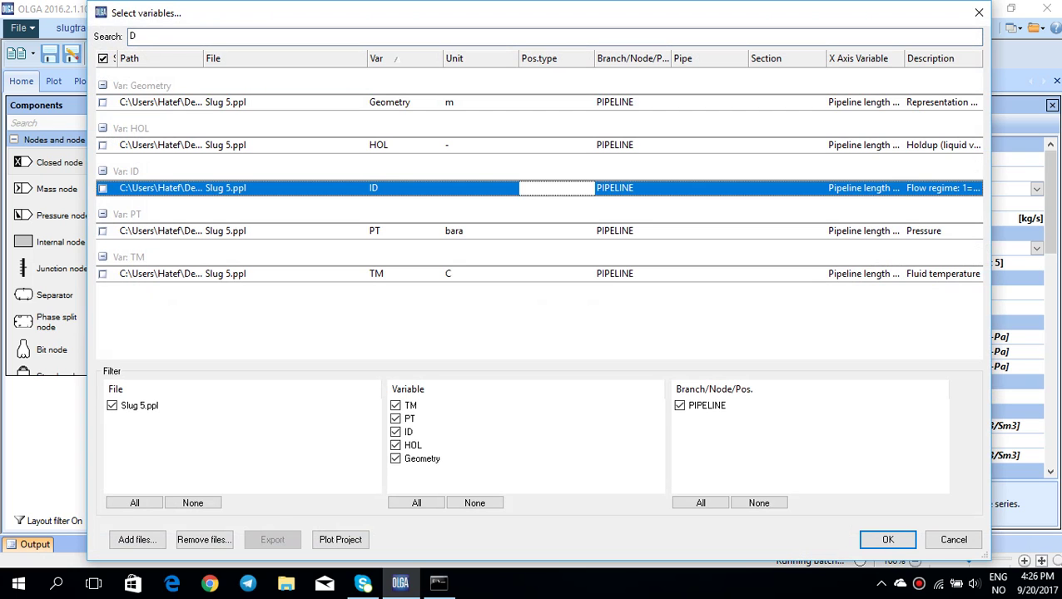
key("space")
key("Return")
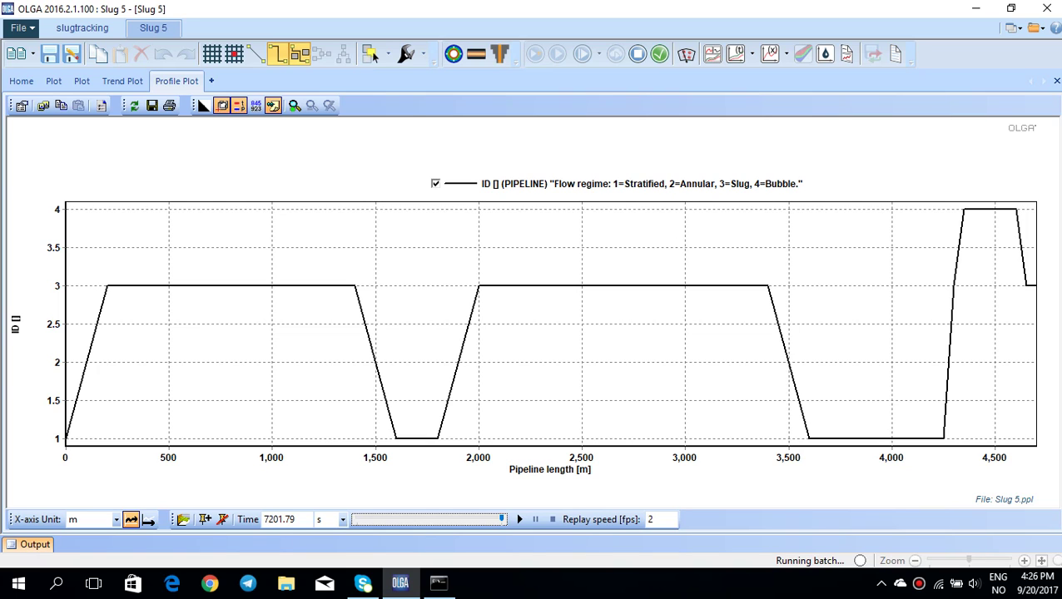
left_click(21, 81)
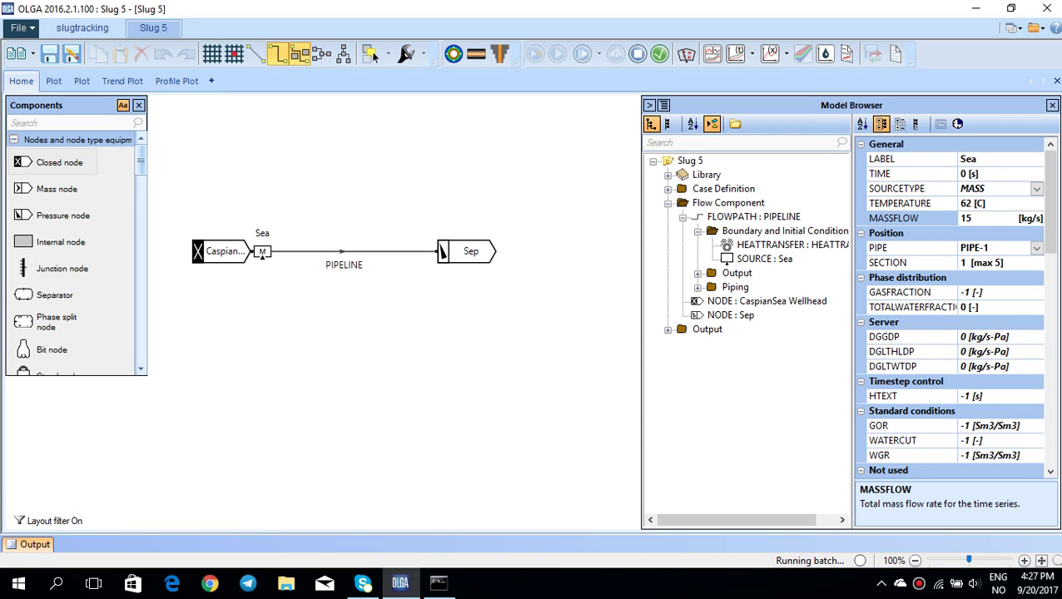
right_click(690, 161)
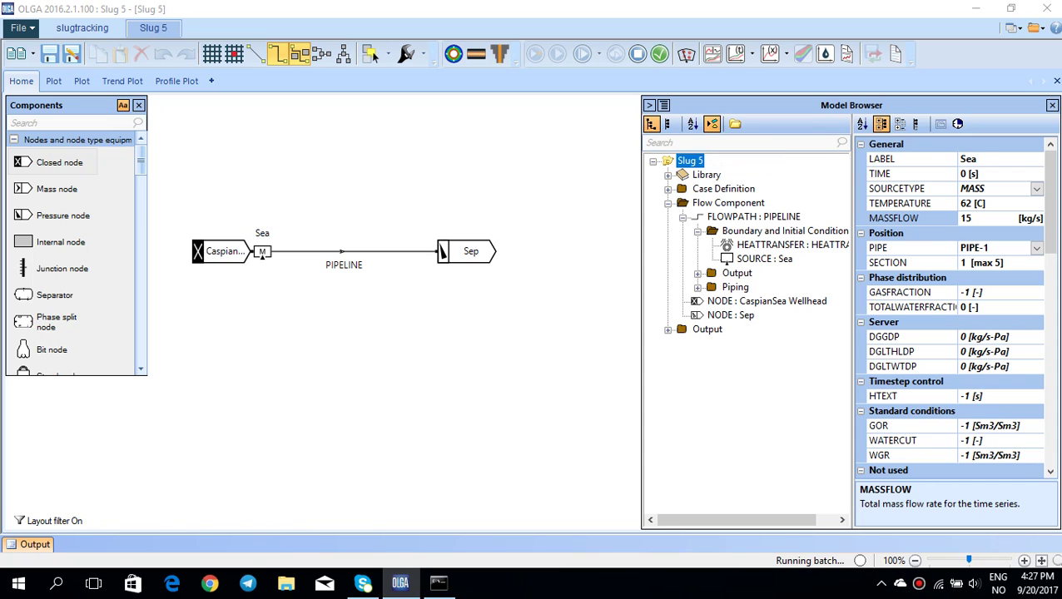
mouse_move(690, 161)
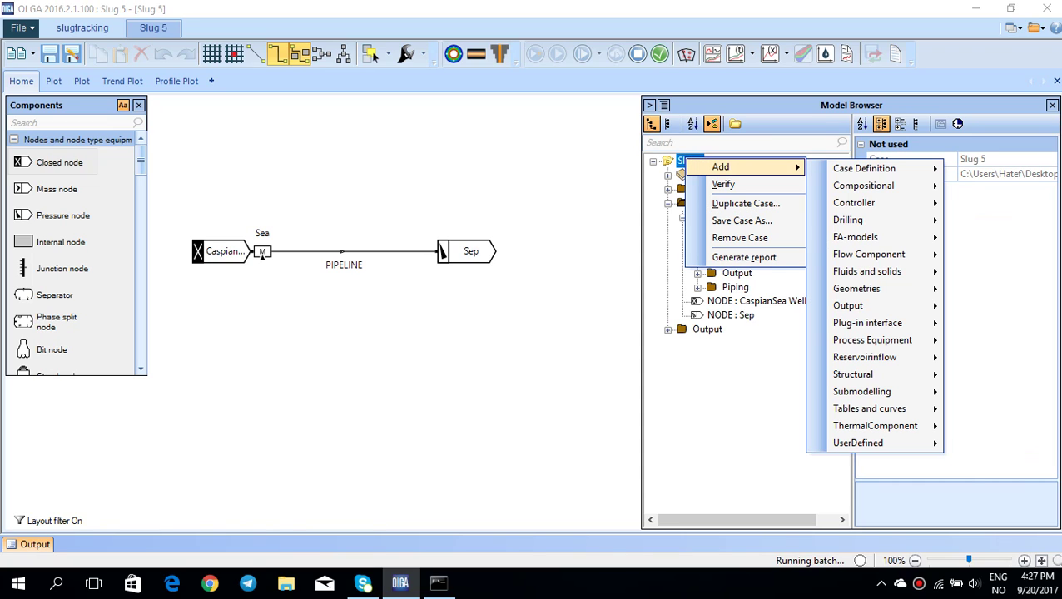
mouse_move(848, 220)
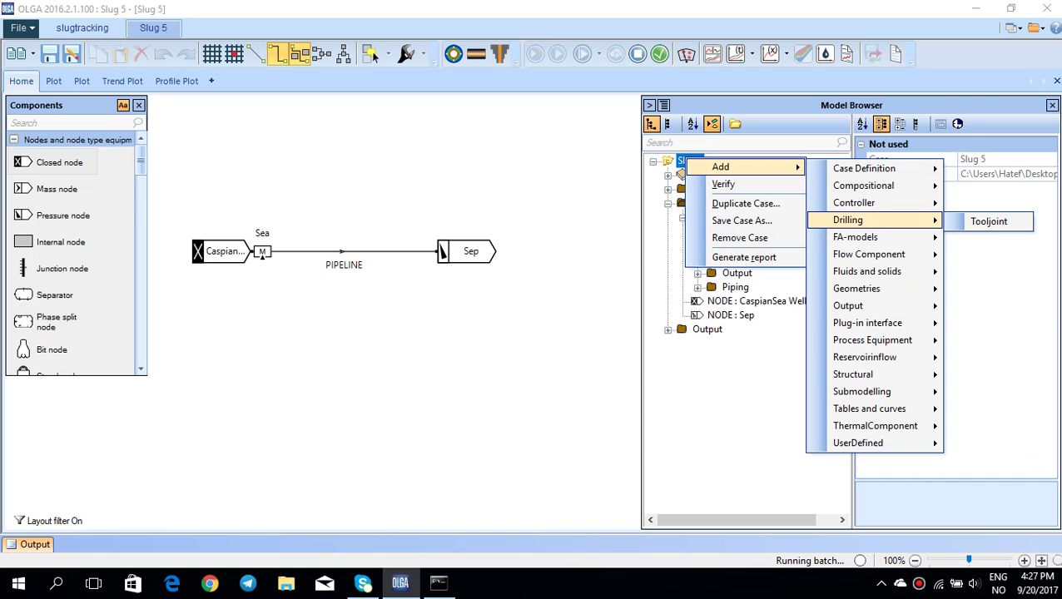
mouse_move(855, 237)
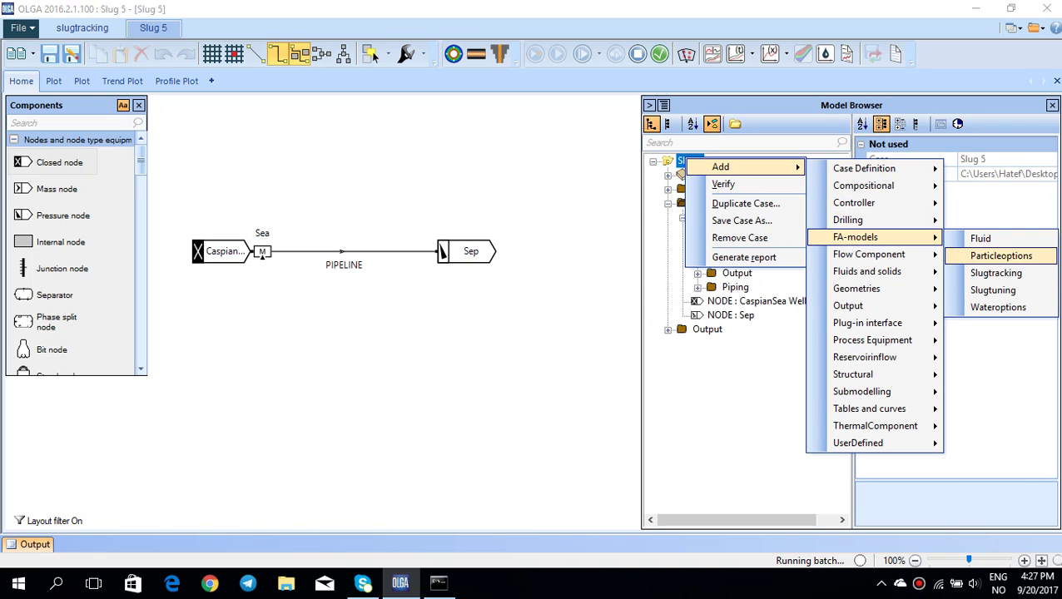
left_click(993, 289)
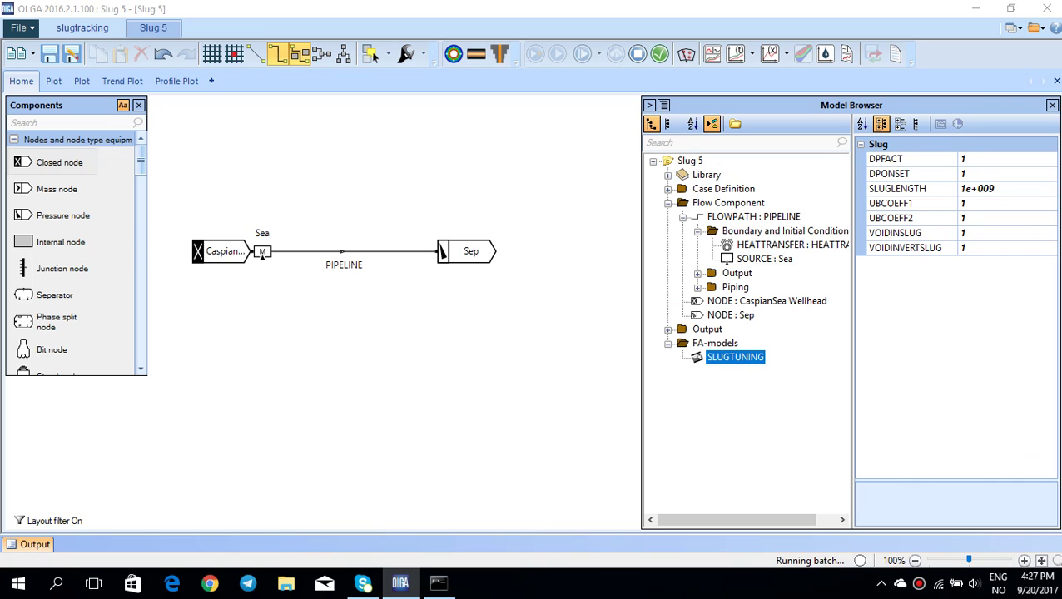
right_click(759, 356)
left_click(802, 416)
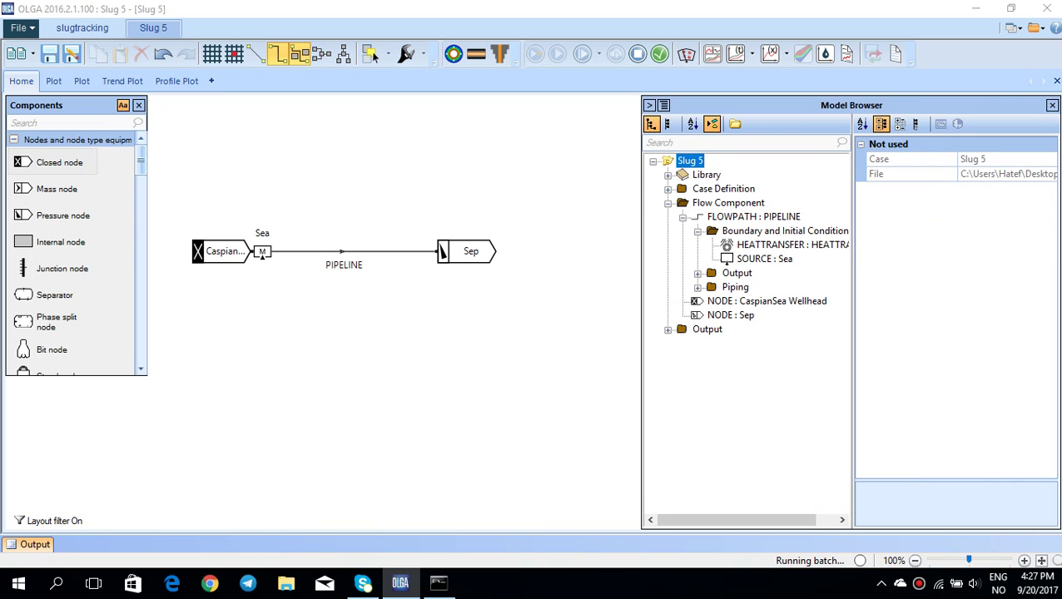
- Add the Slugtracking FA-model to the Slug 5 case and set its HYDRODYNAMIC option to ON
right_click(696, 162)
mouse_move(732, 173)
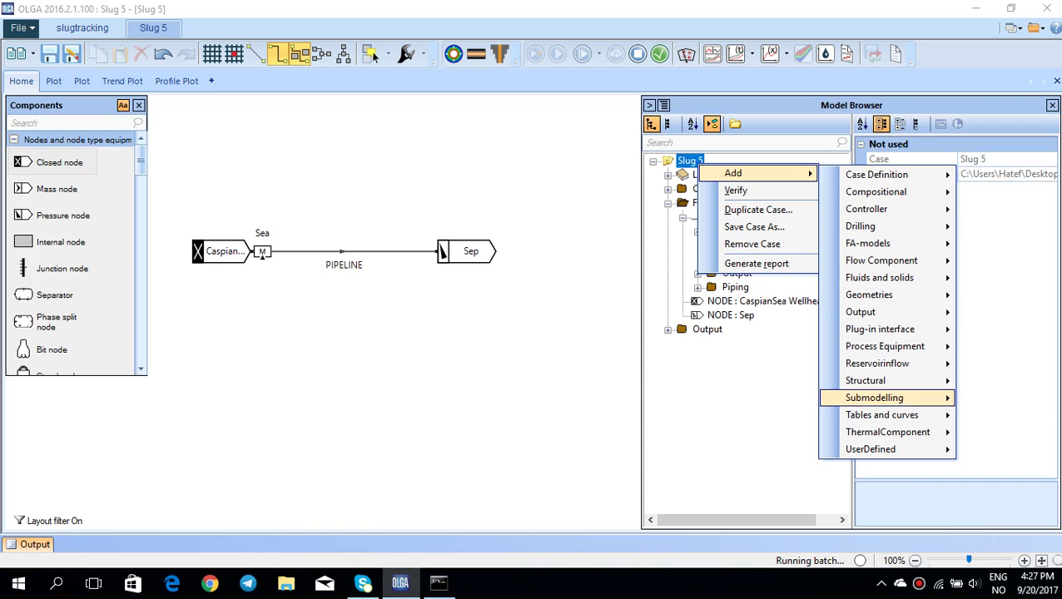
mouse_move(880, 261)
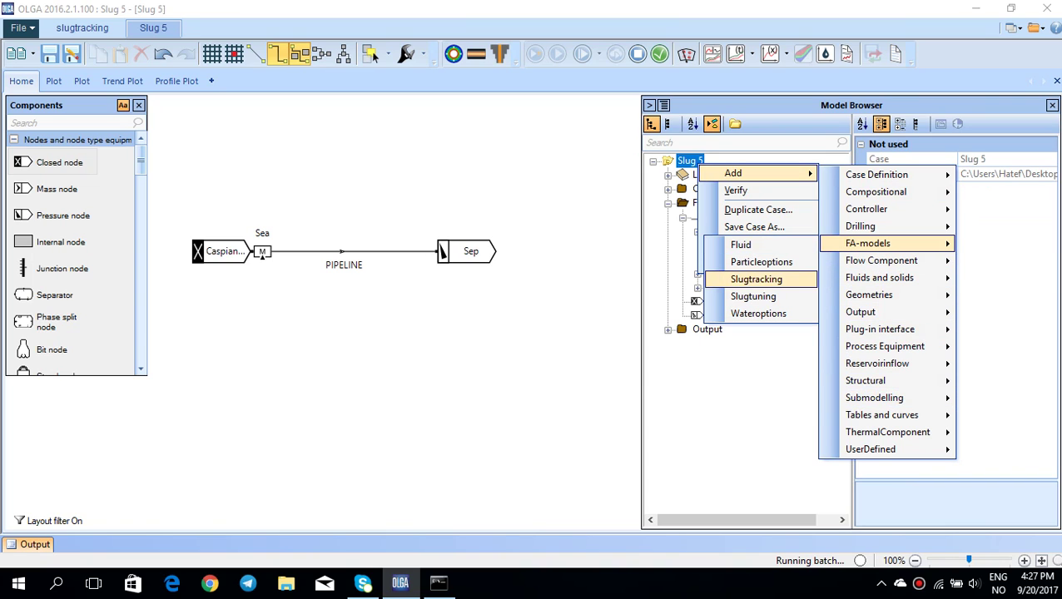
left_click(755, 279)
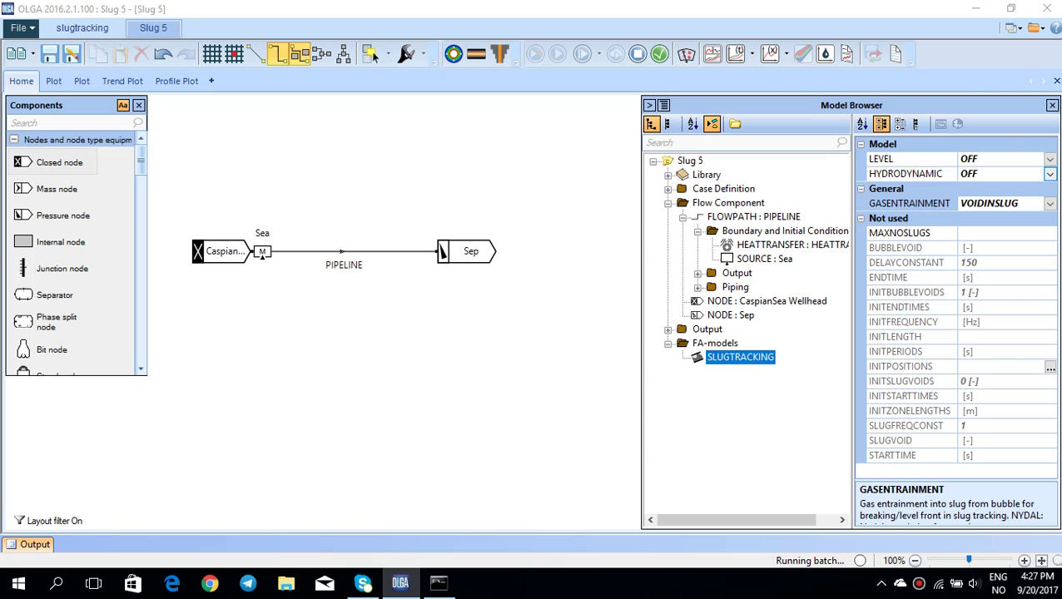
left_click(1049, 173)
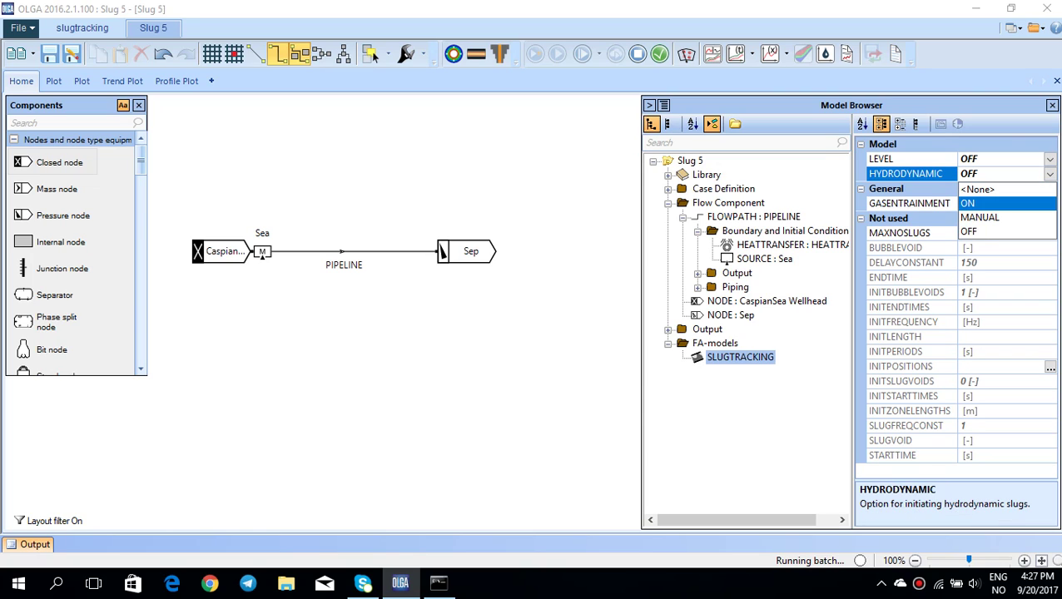
key("Return")
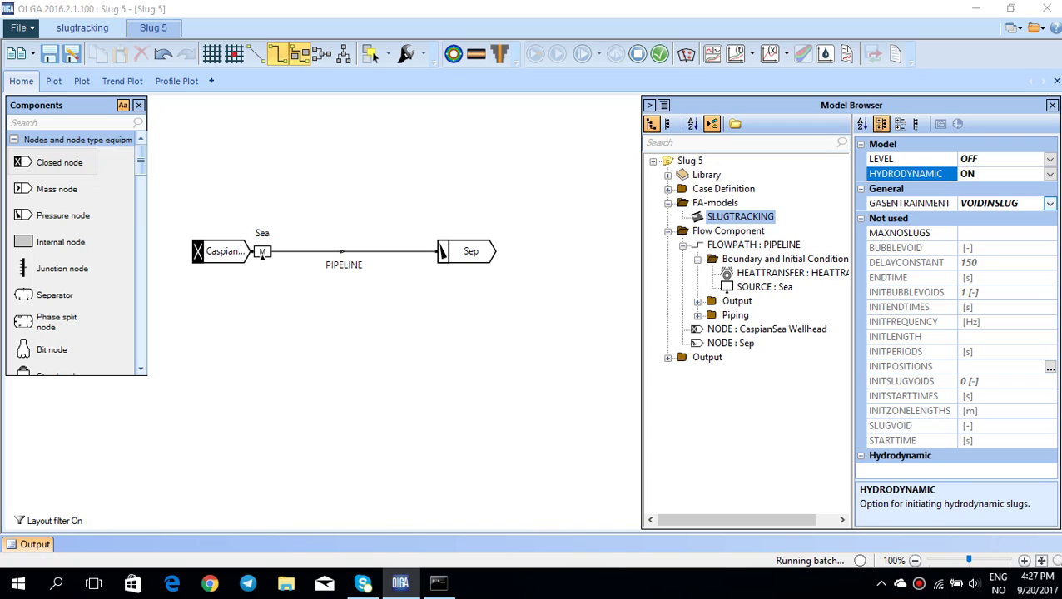
left_click(1050, 203)
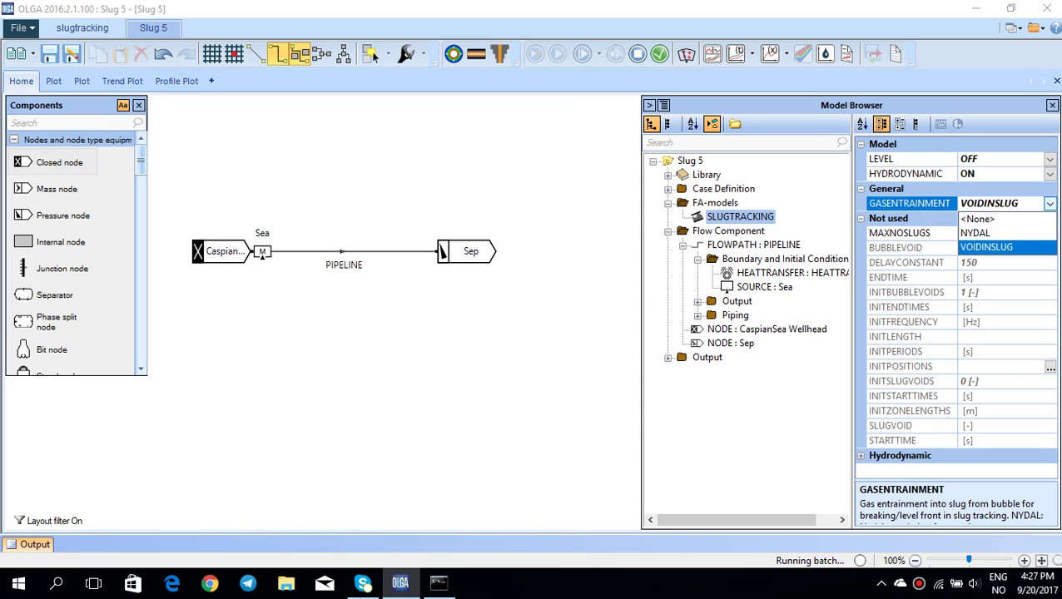
key("Escape")
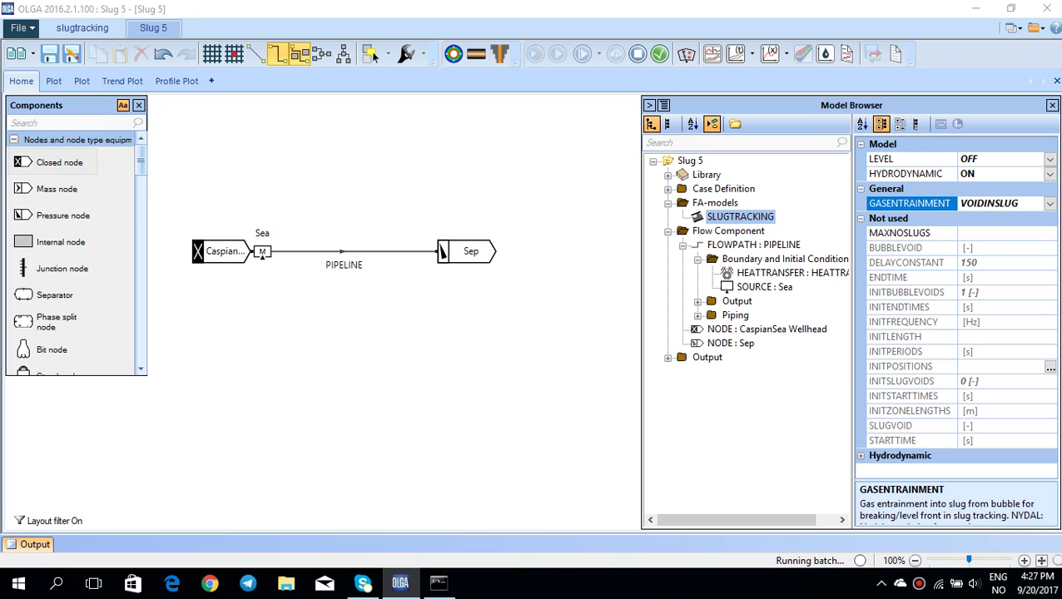
- Add a new Trenddata entry to the output of the PIPELINE flowpath
left_click(387, 251)
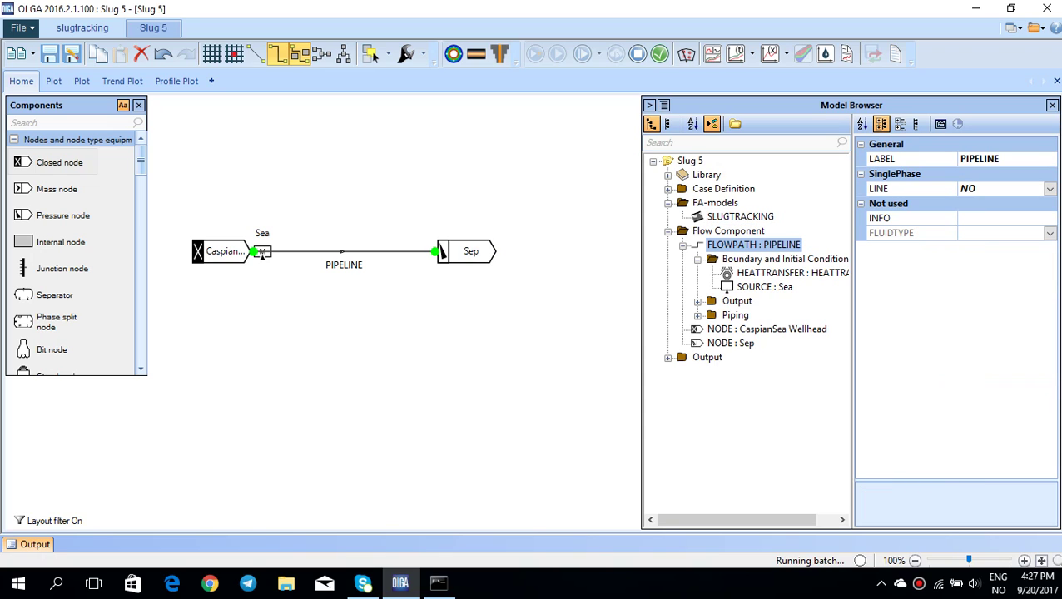
left_click(697, 301)
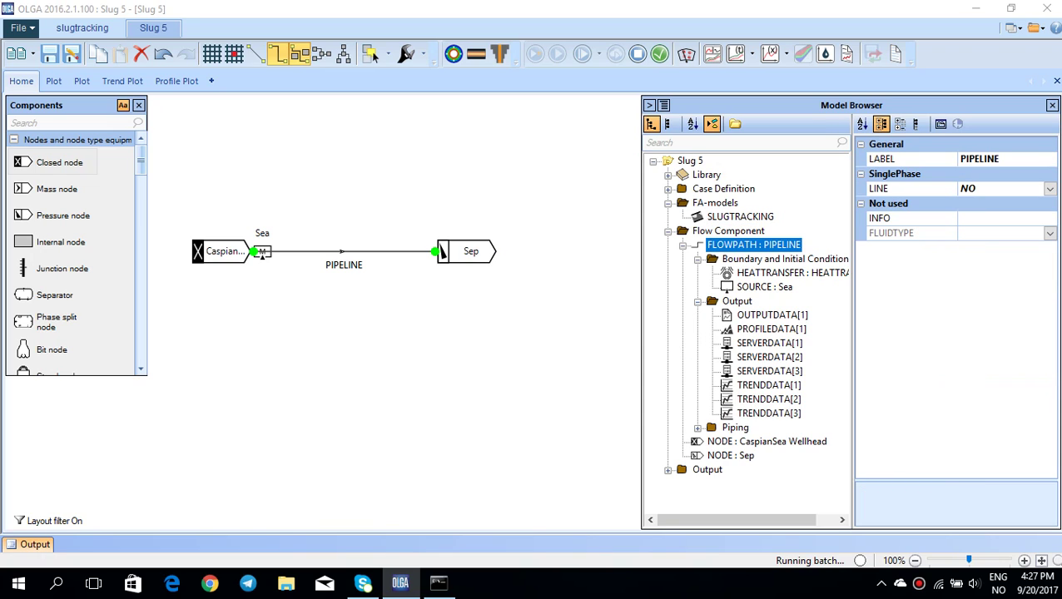
left_click(736, 301)
right_click(737, 301)
mouse_move(770, 310)
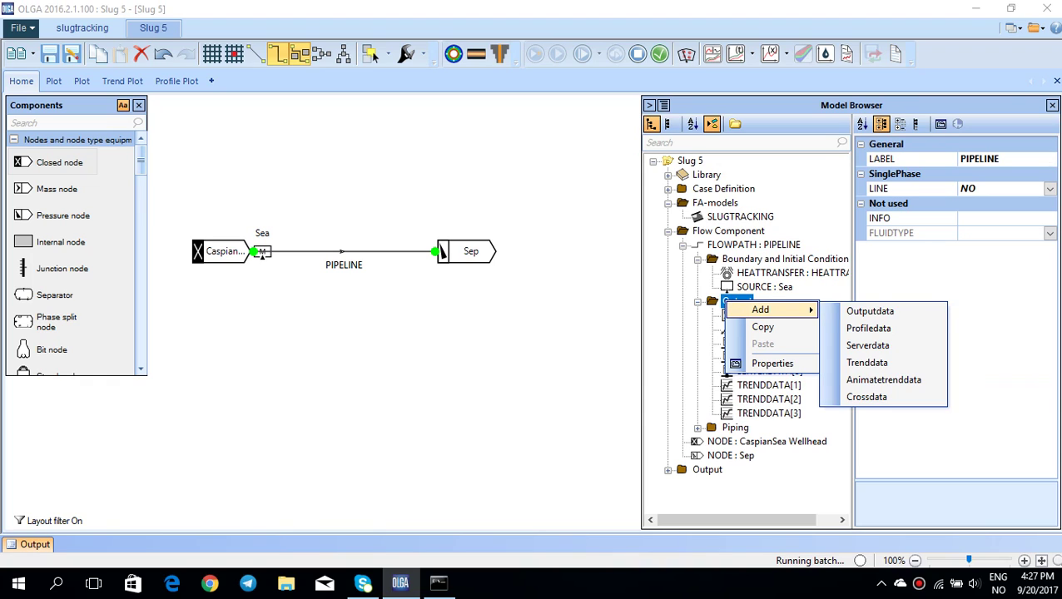
left_click(866, 362)
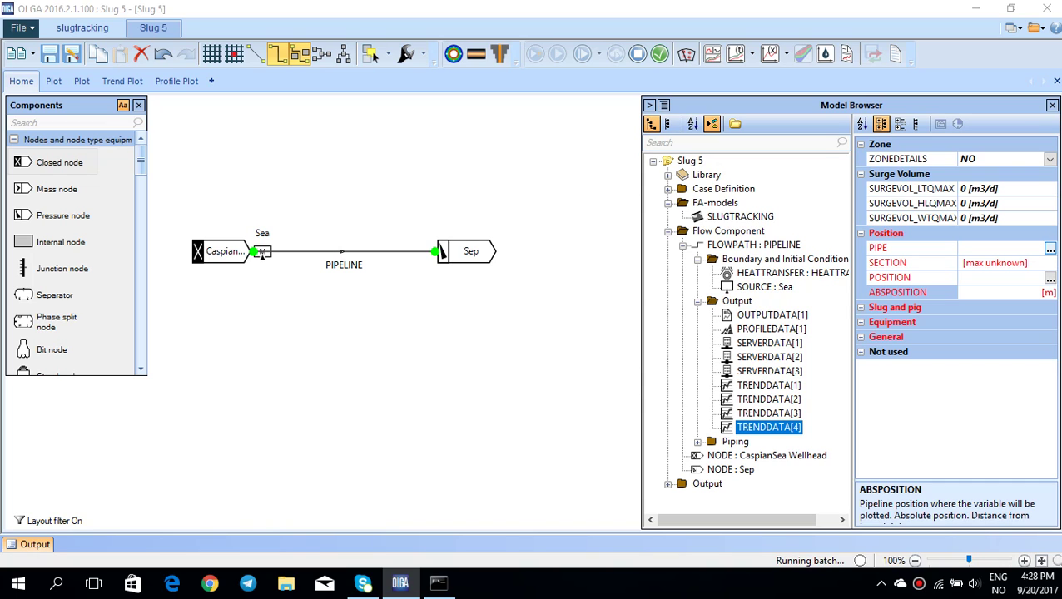
left_click(1049, 248)
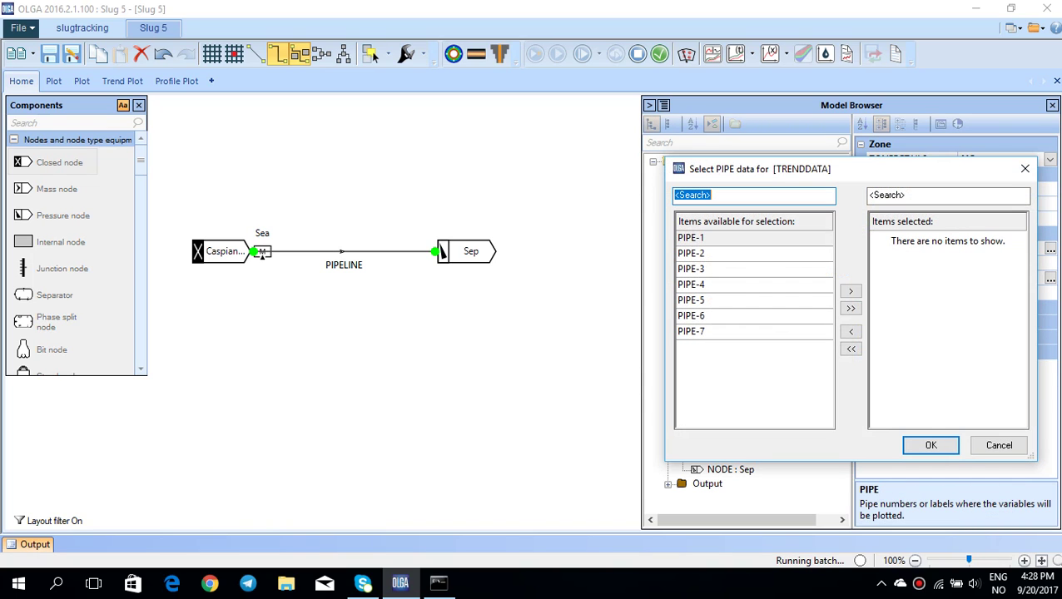
left_click(1024, 168)
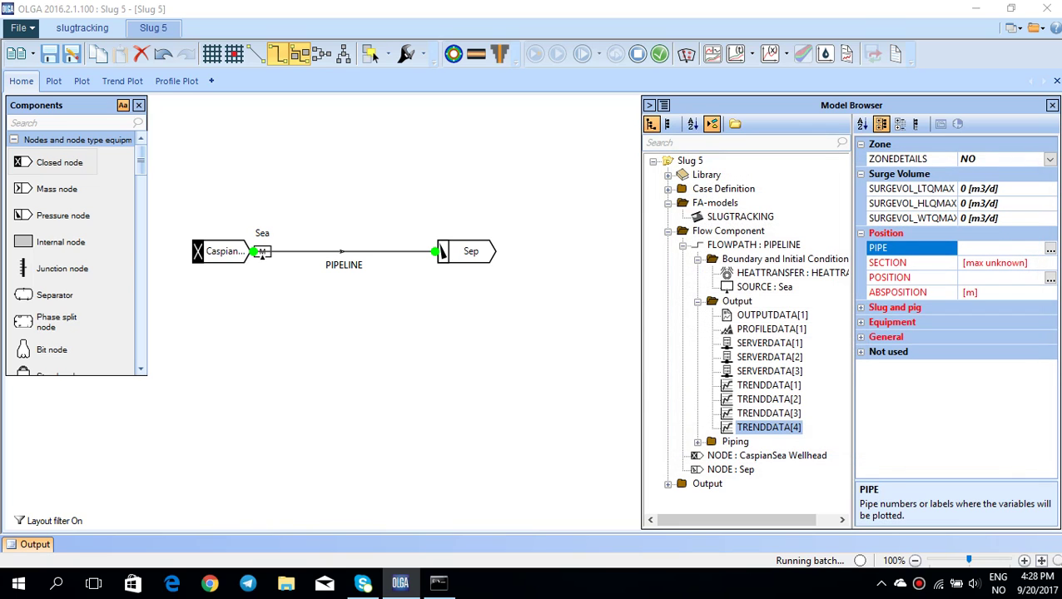
- Select ACCLIQ, the accumulated liquid volume flow, as the output variable of the new Trenddata entry
left_click(861, 337)
left_click(889, 351)
left_click(1049, 352)
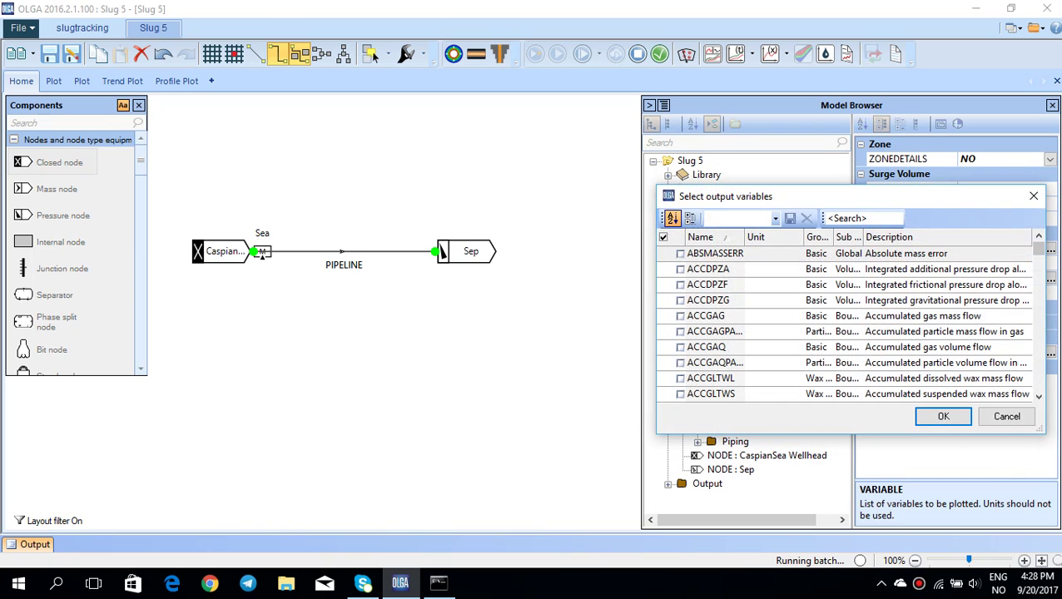
left_click(847, 218)
type("acc")
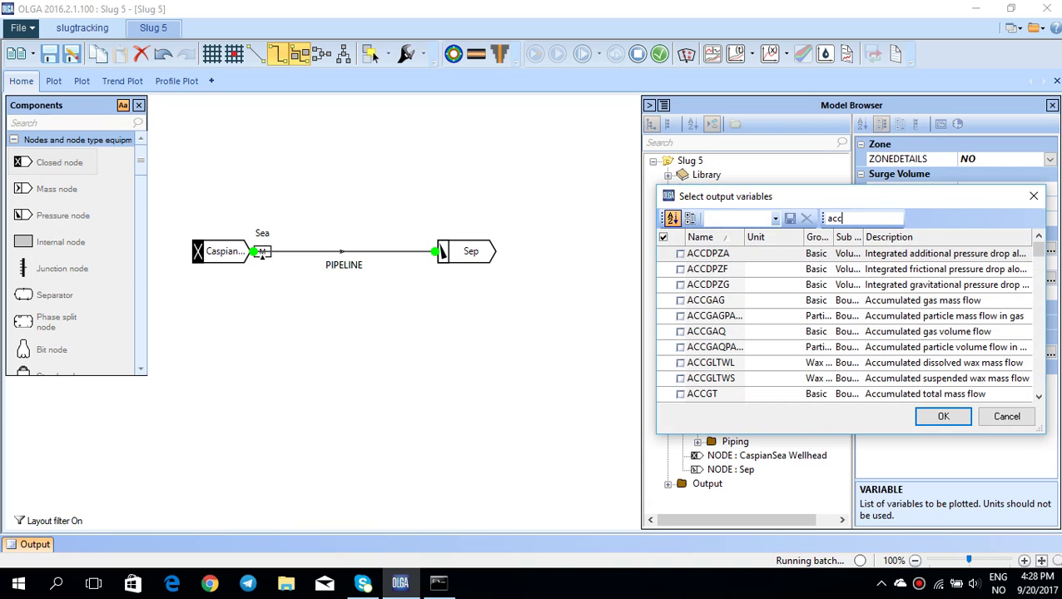
type("liq")
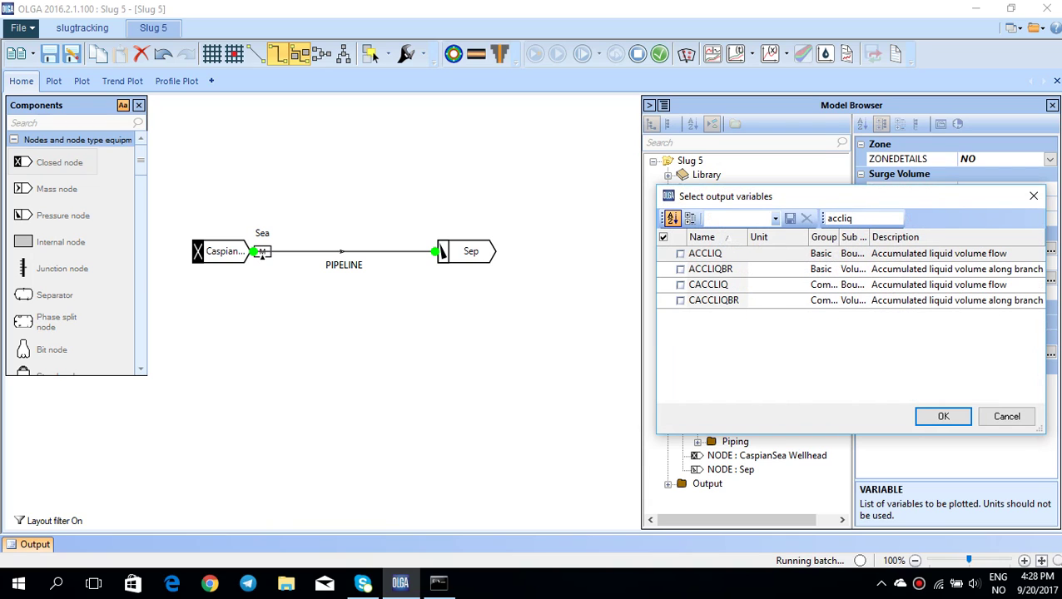
left_click(679, 253)
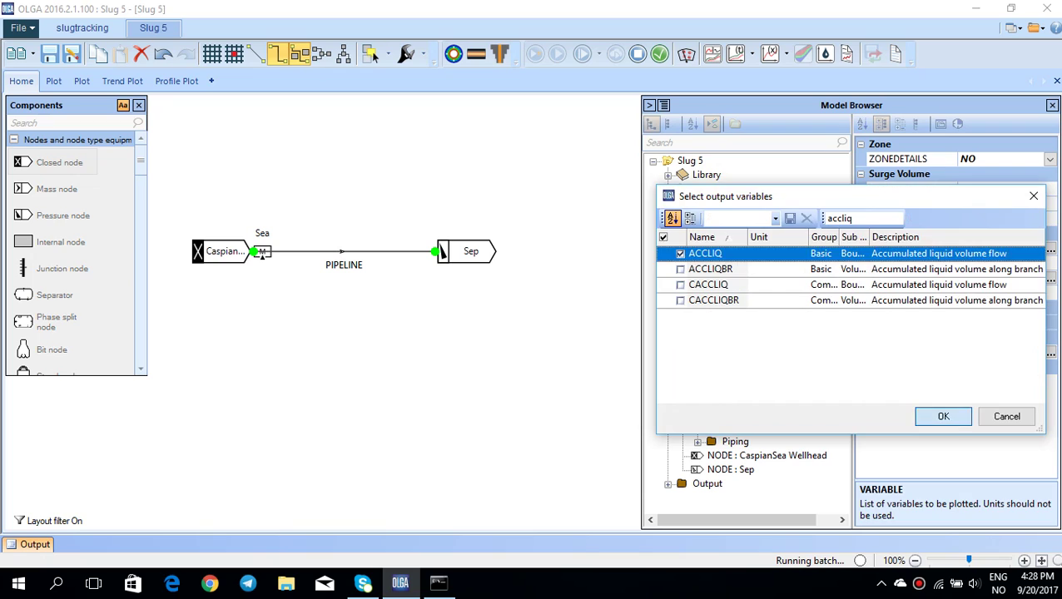
left_click(943, 416)
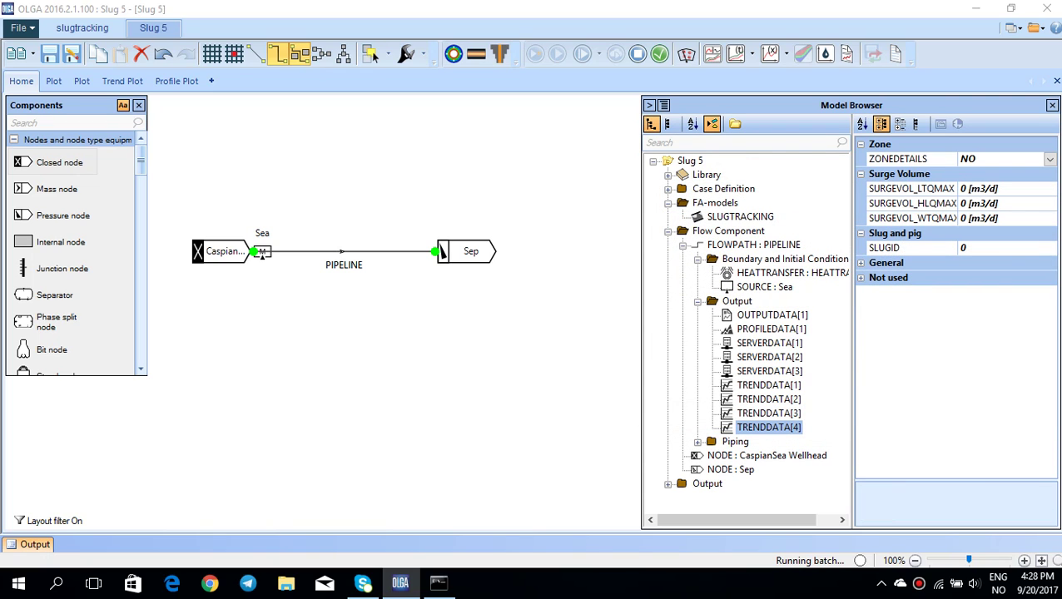
- Set the position of the ACCLIQ Trenddata entry to section 2 of PIPE-7
left_click(861, 263)
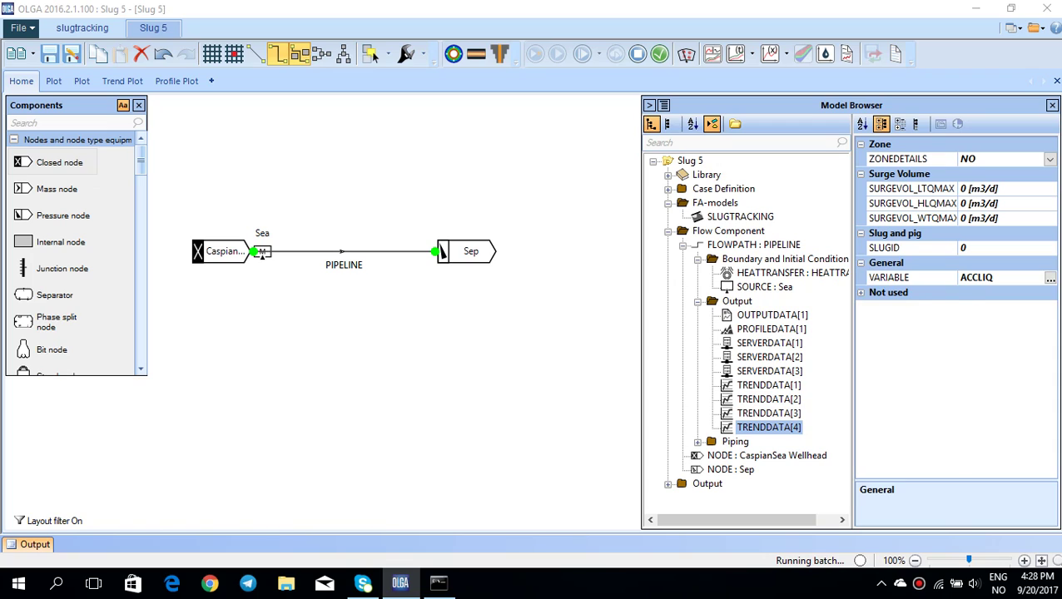
left_click(861, 292)
left_click_drag(1046, 250, 1046, 287)
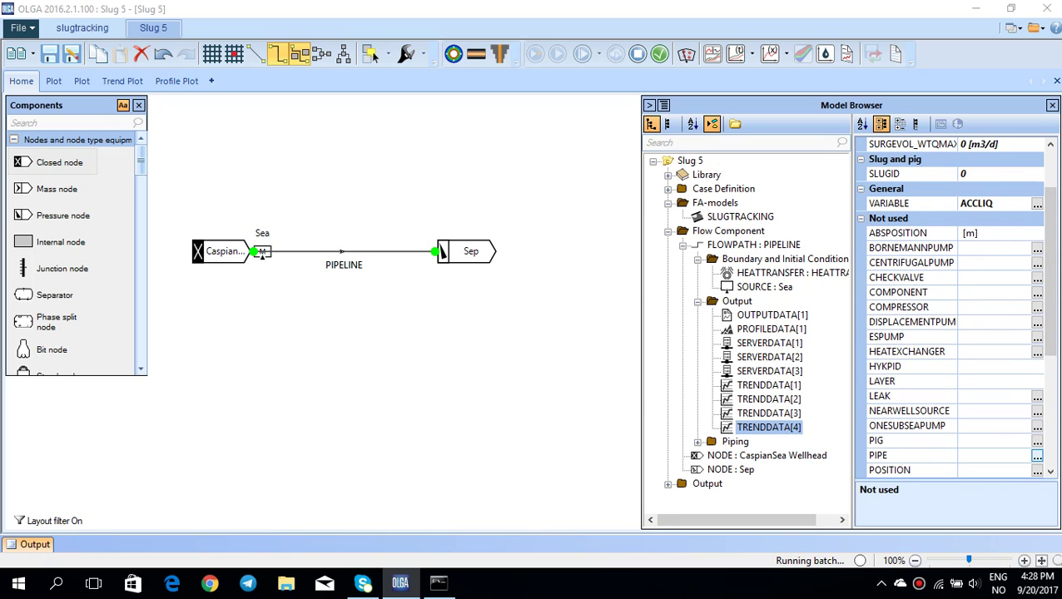
left_click(1037, 455)
double_click(753, 331)
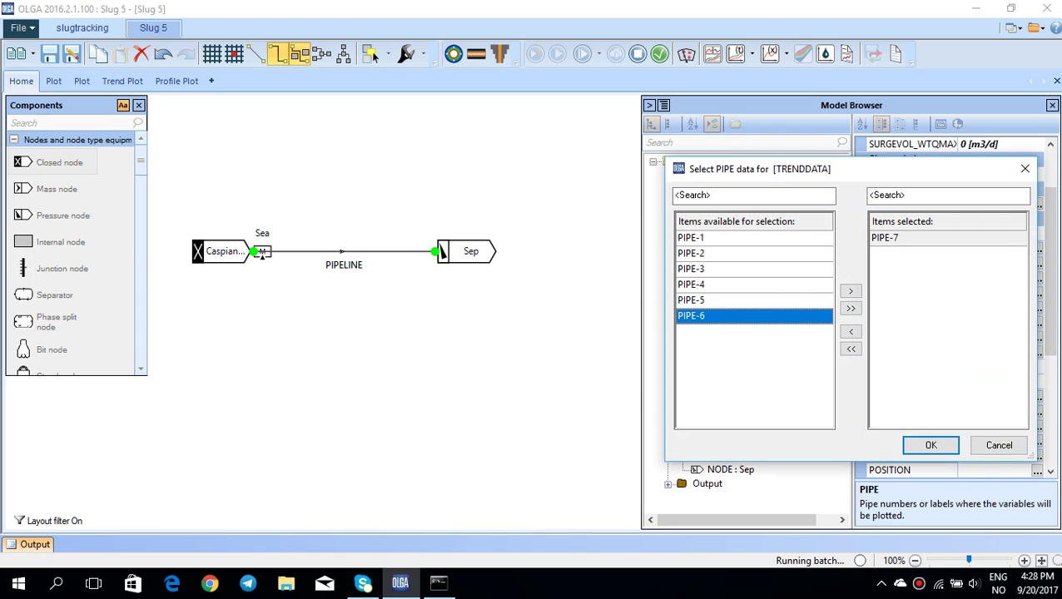
key("Return")
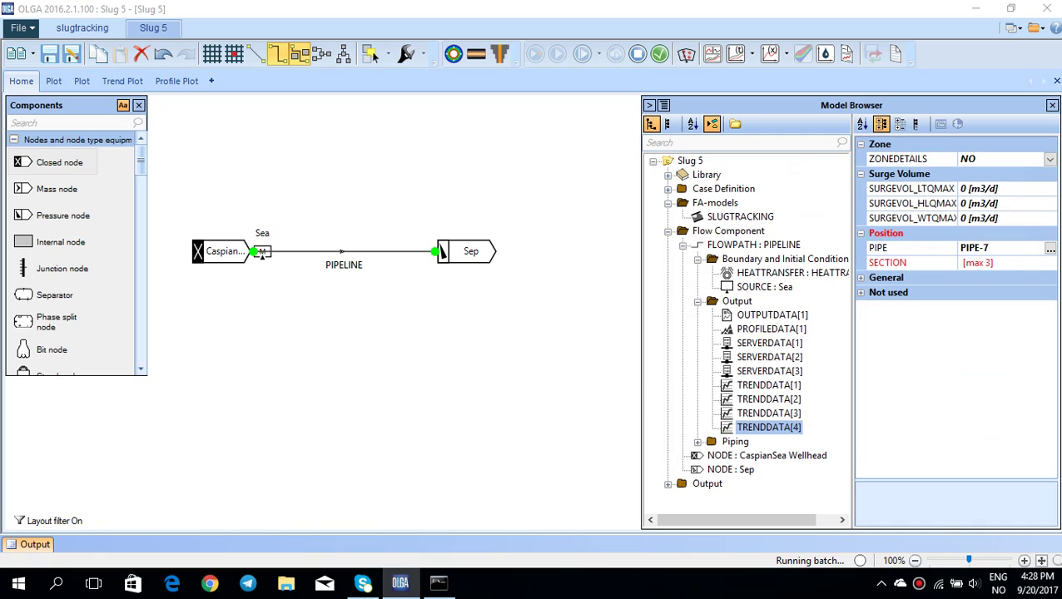
left_click(978, 262)
type("2")
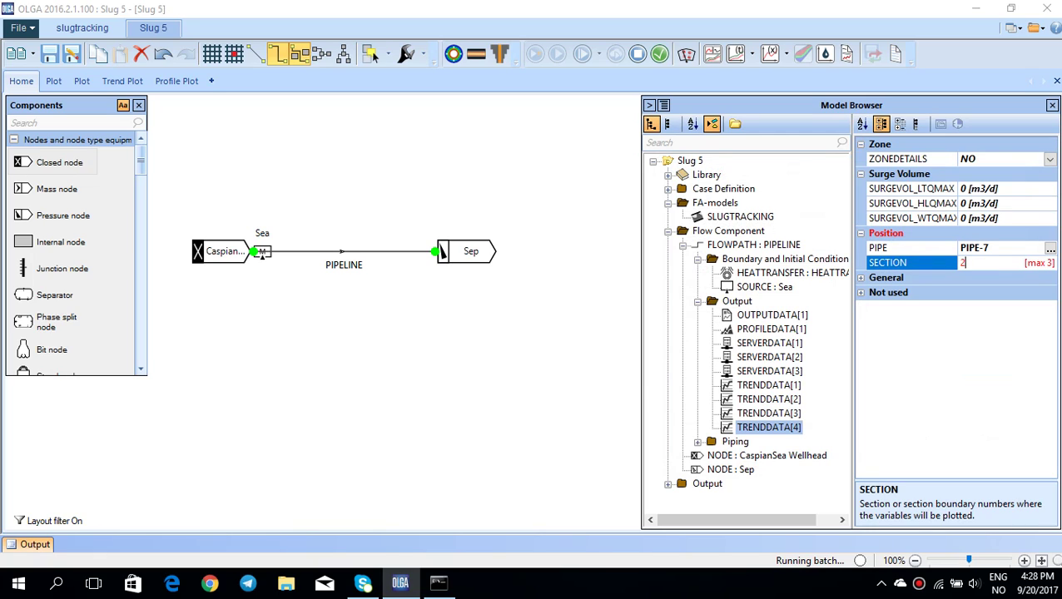
key("Return")
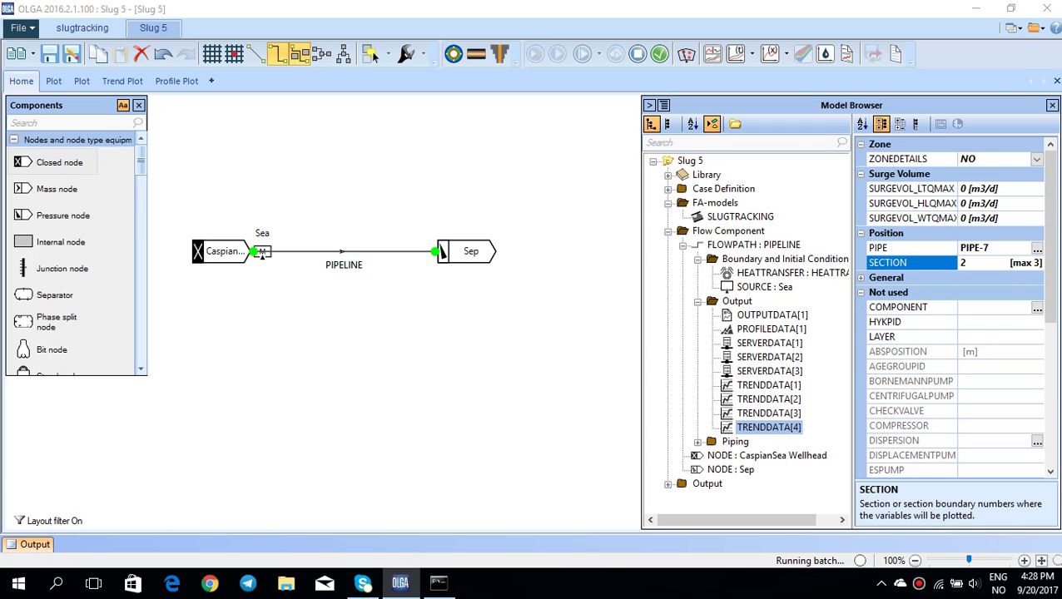
- Stop the running batch simulation and rerun it with the integration MAXDT set to 2 s
left_click(638, 54)
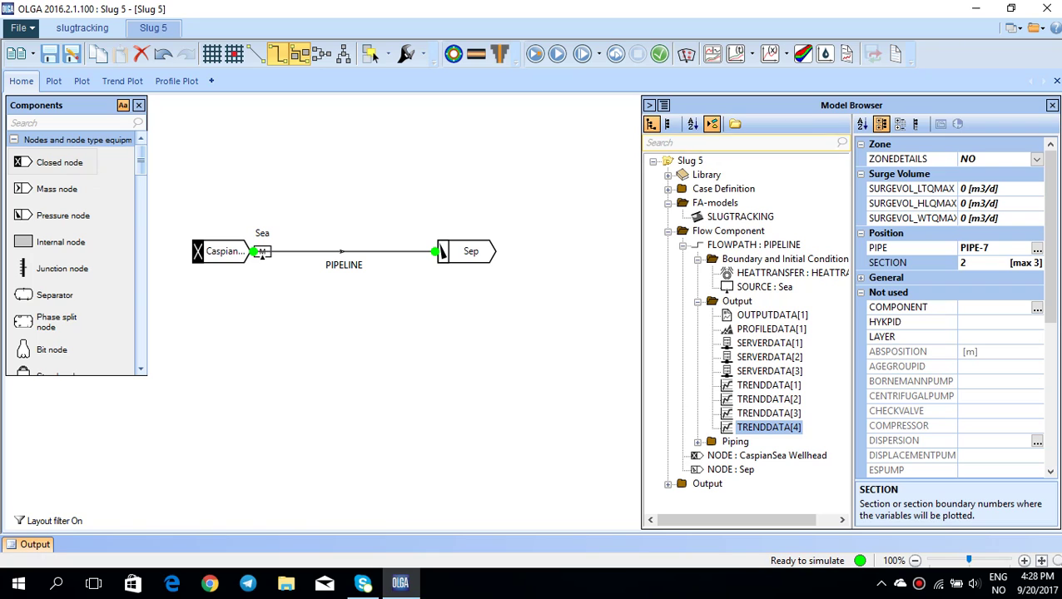
left_click(667, 189)
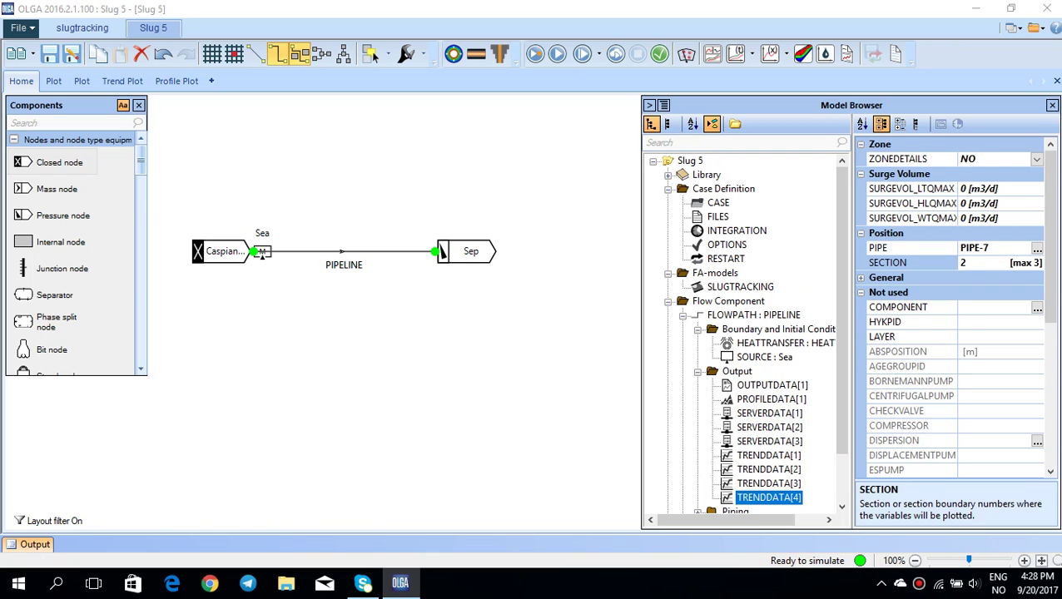
left_click(735, 230)
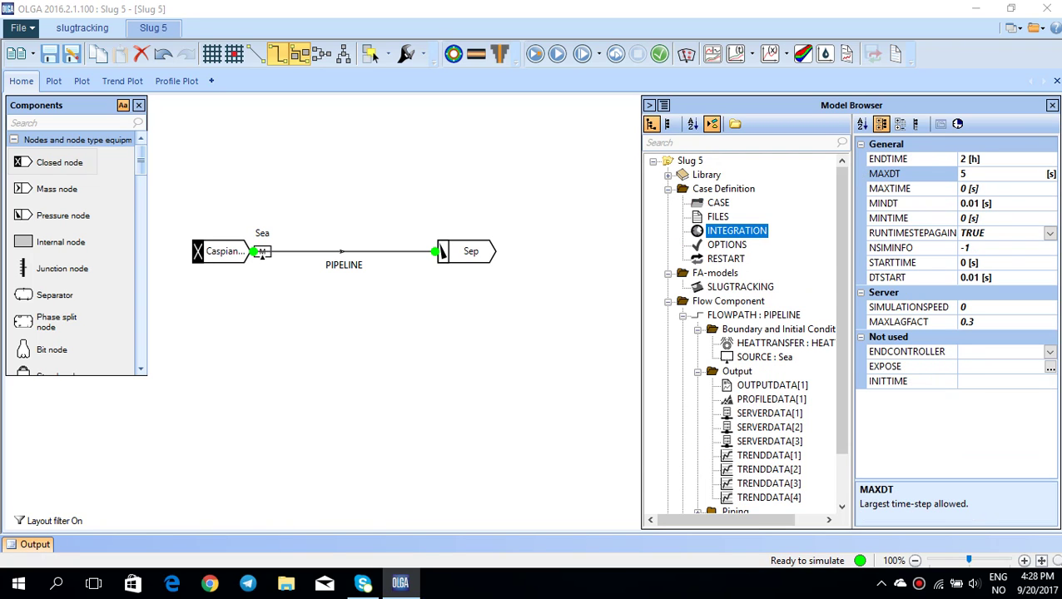
left_click(998, 173)
type("2")
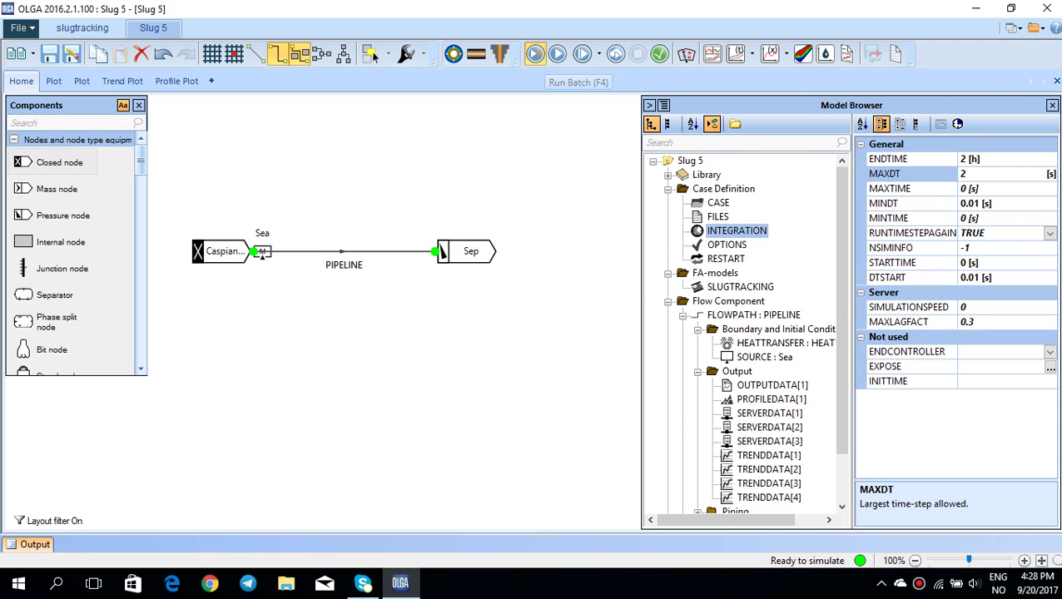
left_click(535, 54)
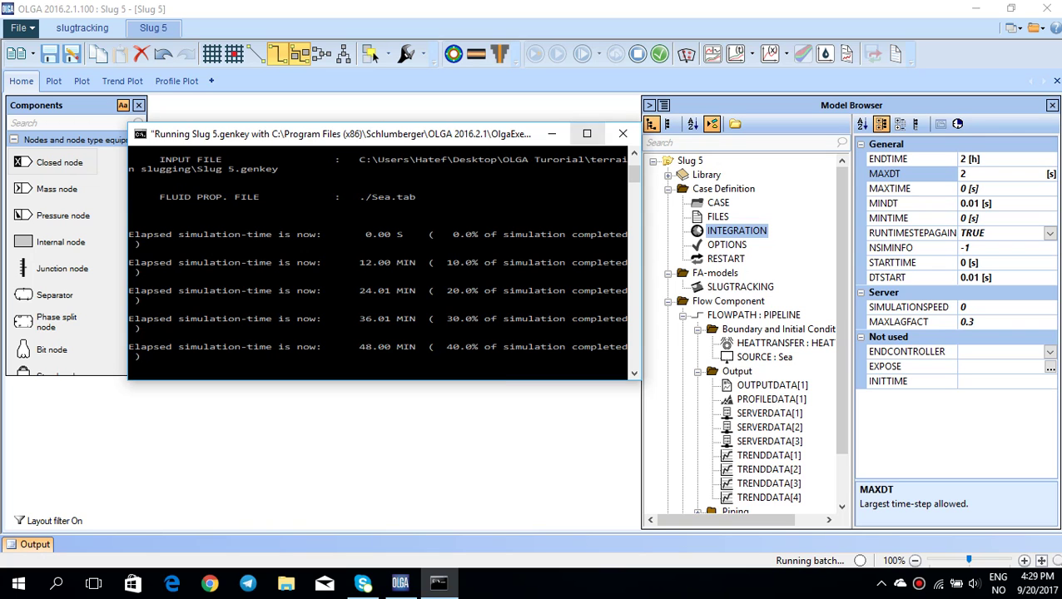
- Create a trend plot of QLT at section 3 of PIPE-7, refresh it and dismiss the finished simulation console
left_click(736, 54)
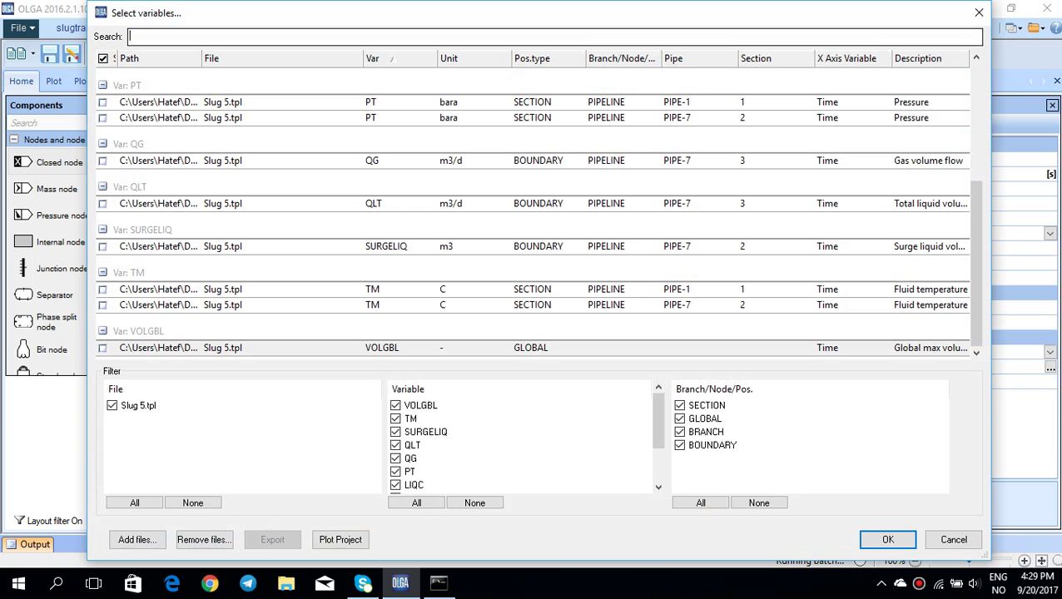
type("QLT")
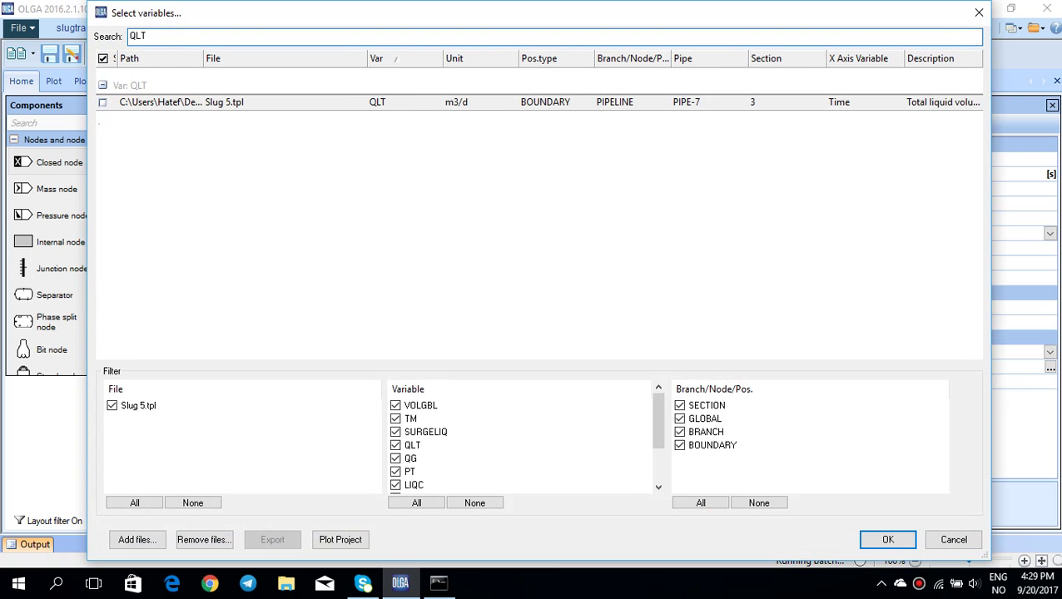
left_click(102, 101)
left_click(103, 102)
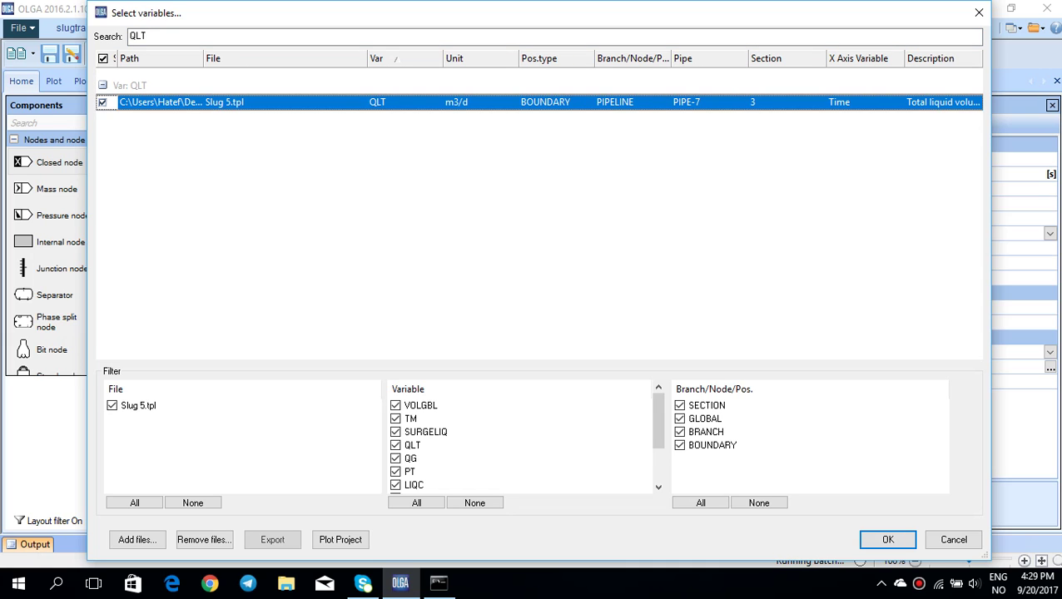
left_click(887, 540)
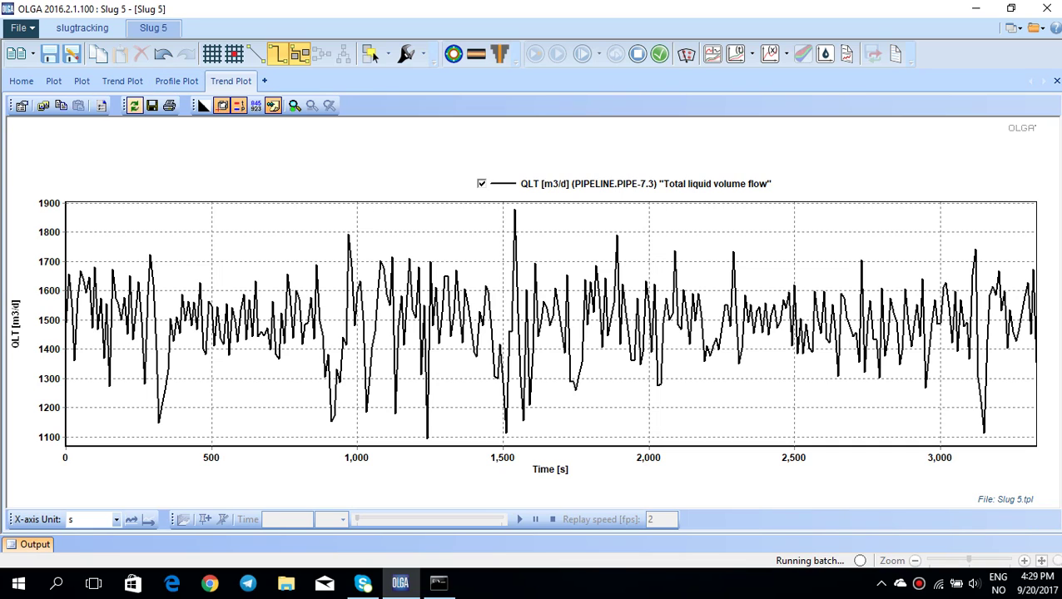
left_click(134, 105)
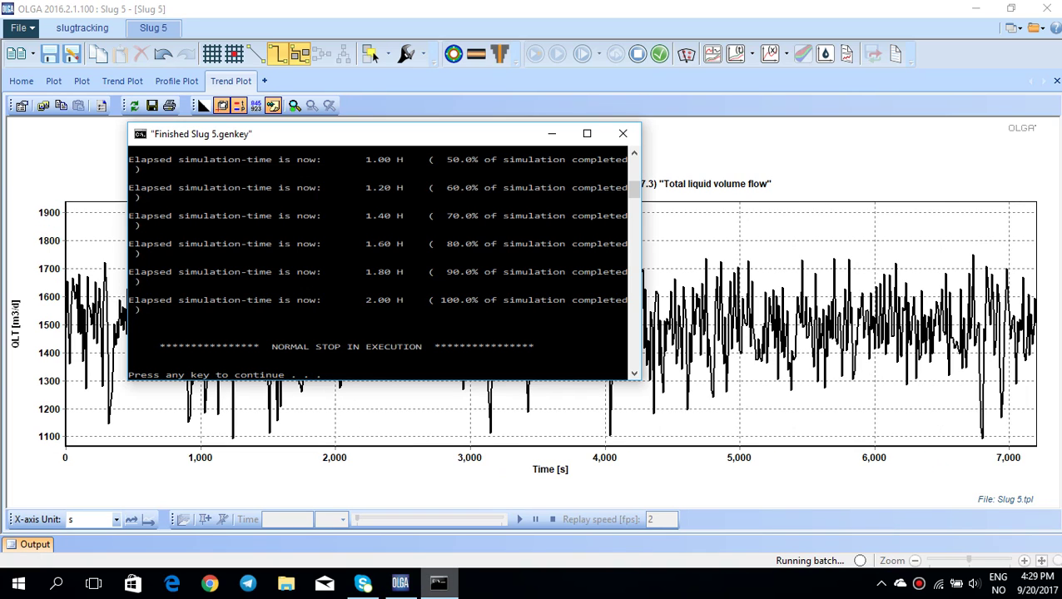
key("Return")
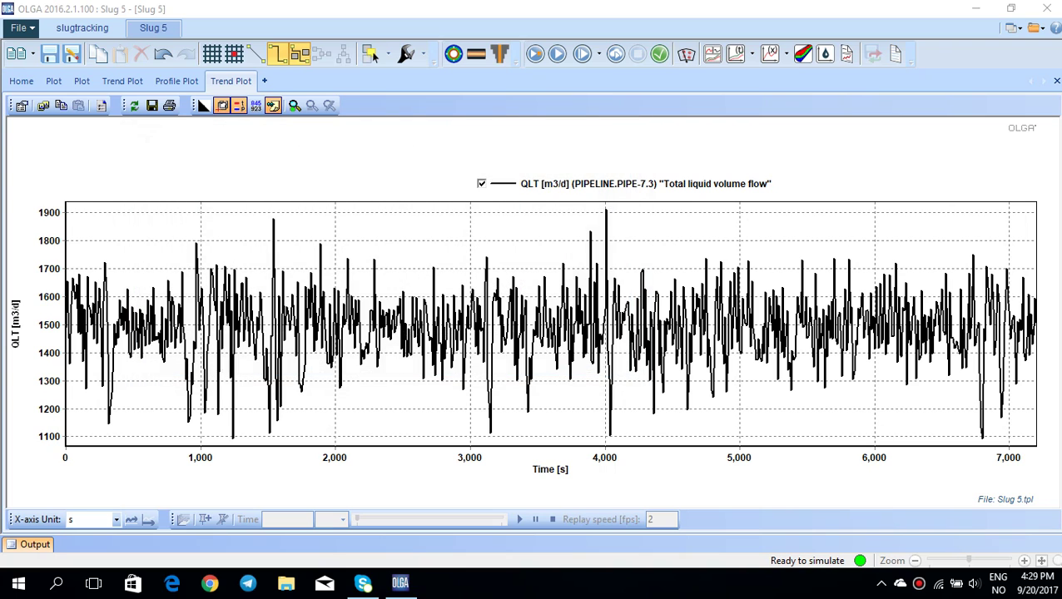
- Create a trend plot of SURGELIQ, the surge liquid volume at section 2 of PIPE-7
left_click(176, 80)
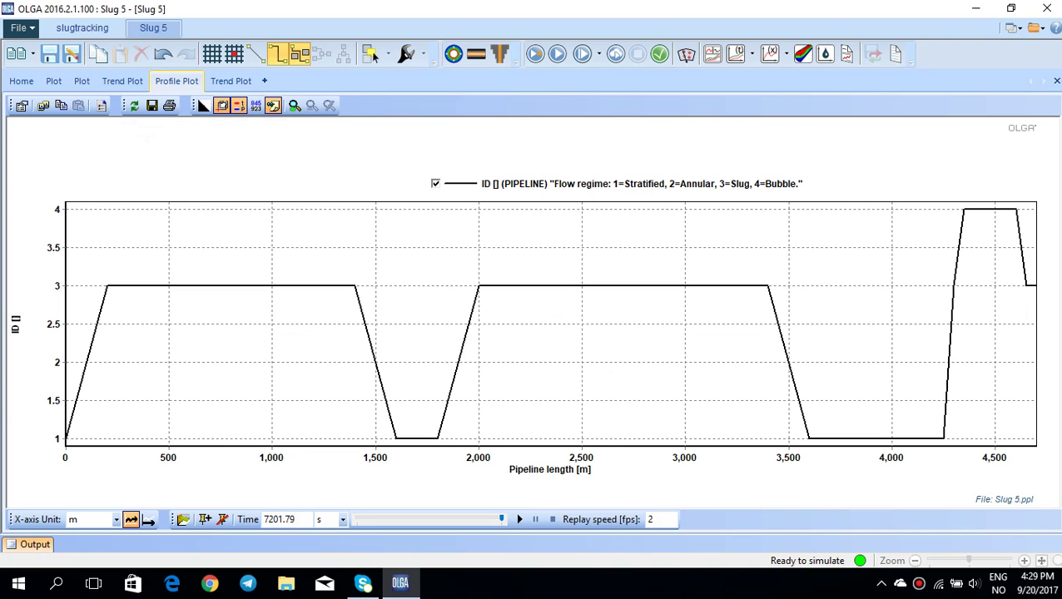
left_click(122, 81)
key("ctrl+shift+Tab")
key("ctrl+shift+Tab")
key("ctrl+shift+Tab")
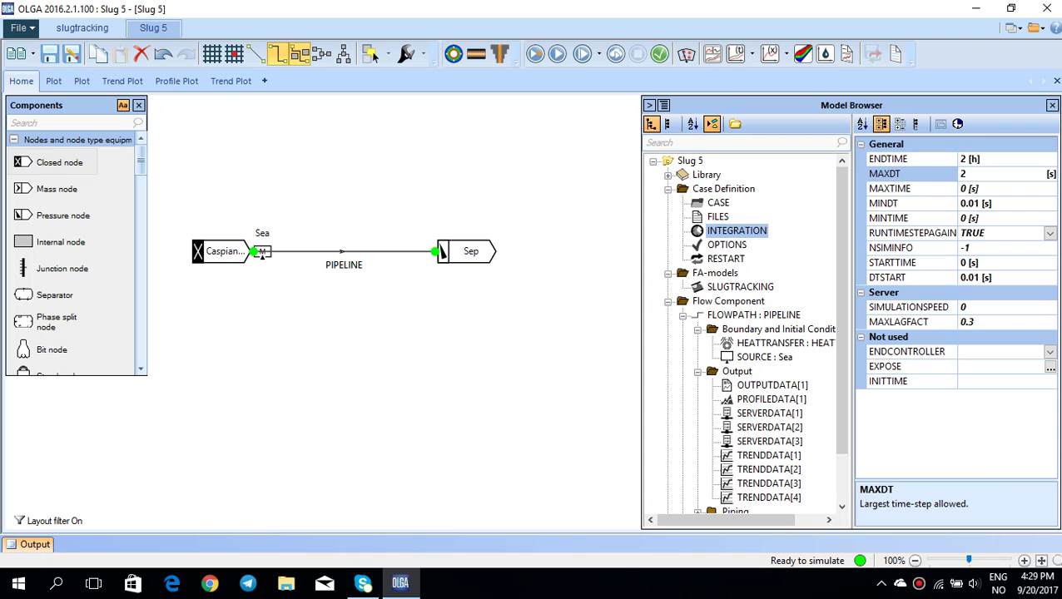
left_click(733, 54)
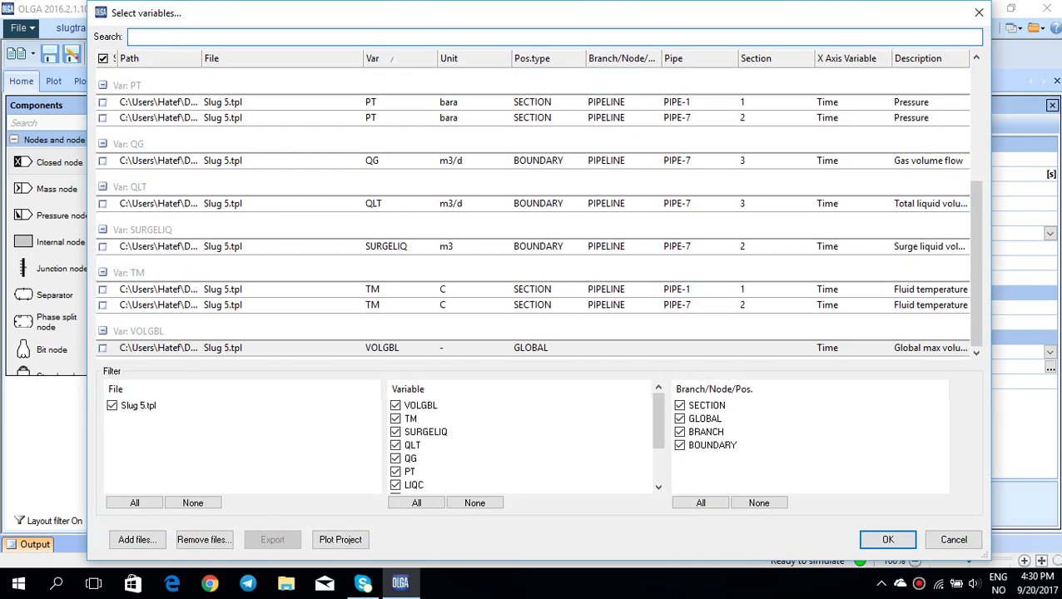
left_click(102, 246)
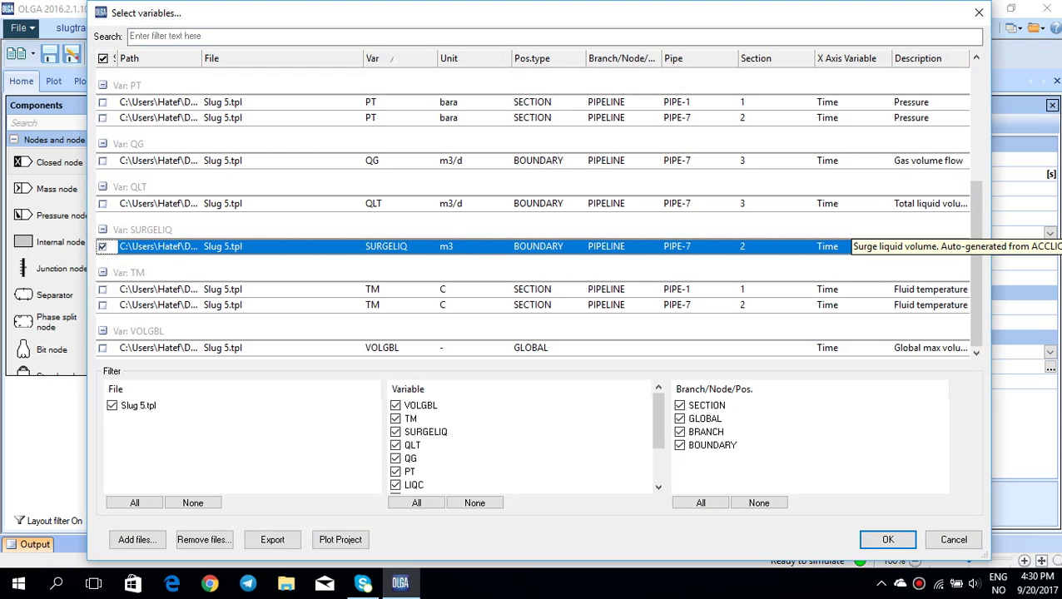
key("Return")
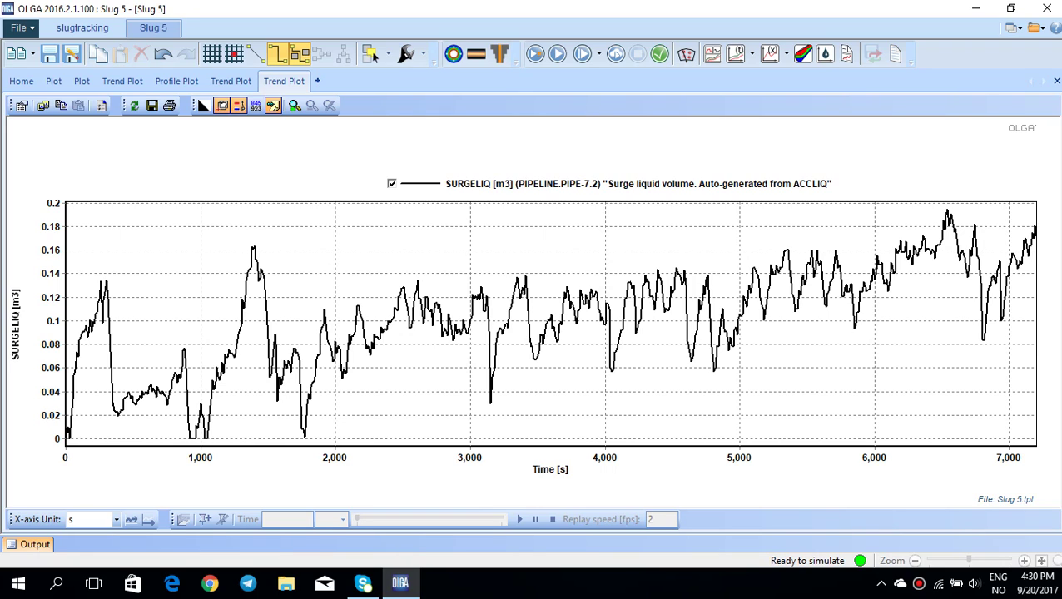
- Open the surge volume options of the SURGELIQ plot and apply a maximum drainage rate Qmax of 1400 m3/d
right_click(335, 271)
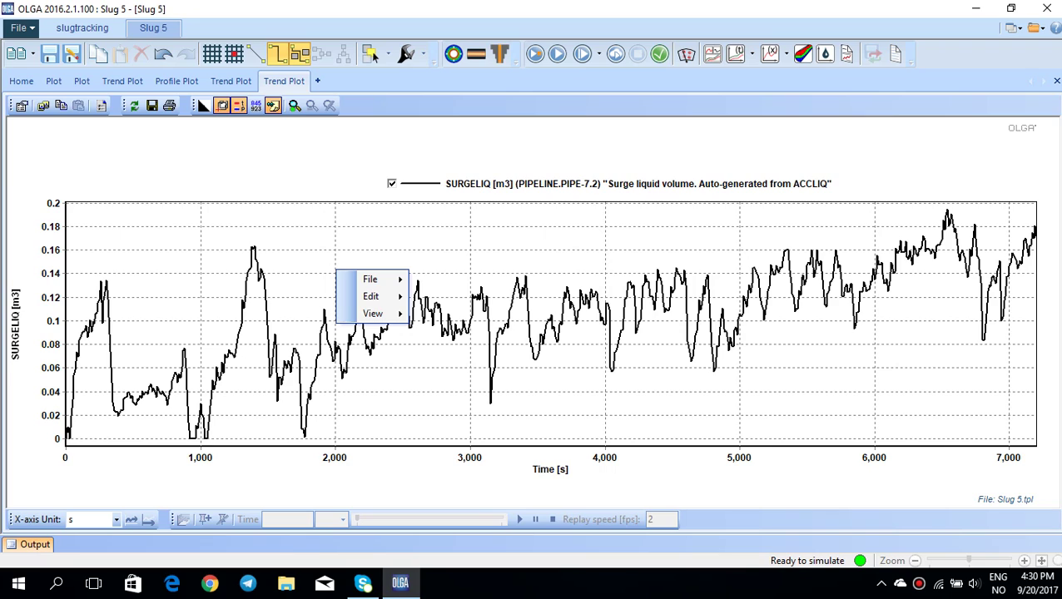
right_click(325, 270)
mouse_move(360, 297)
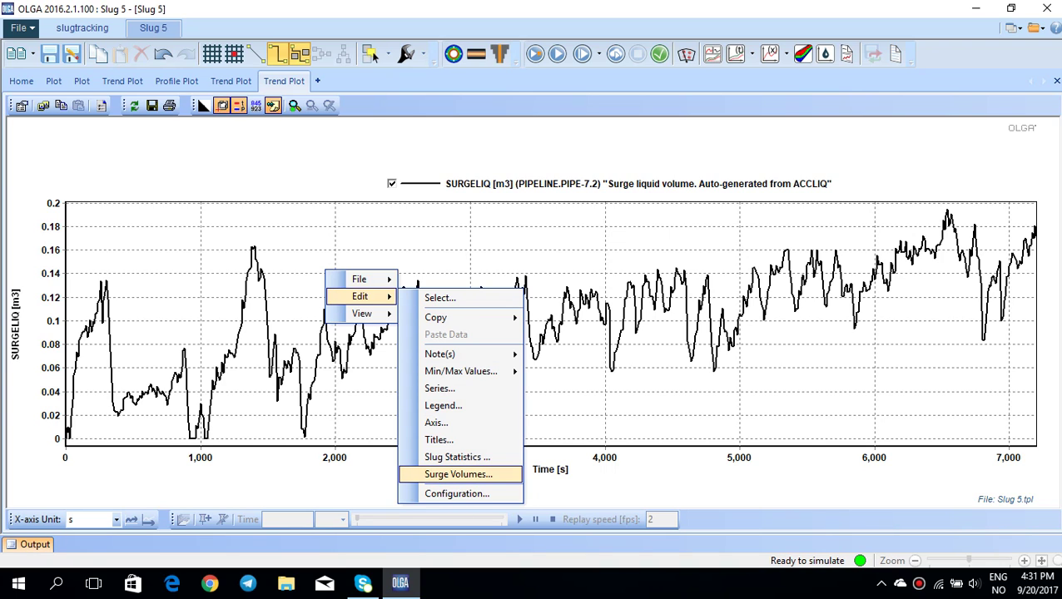
left_click(457, 474)
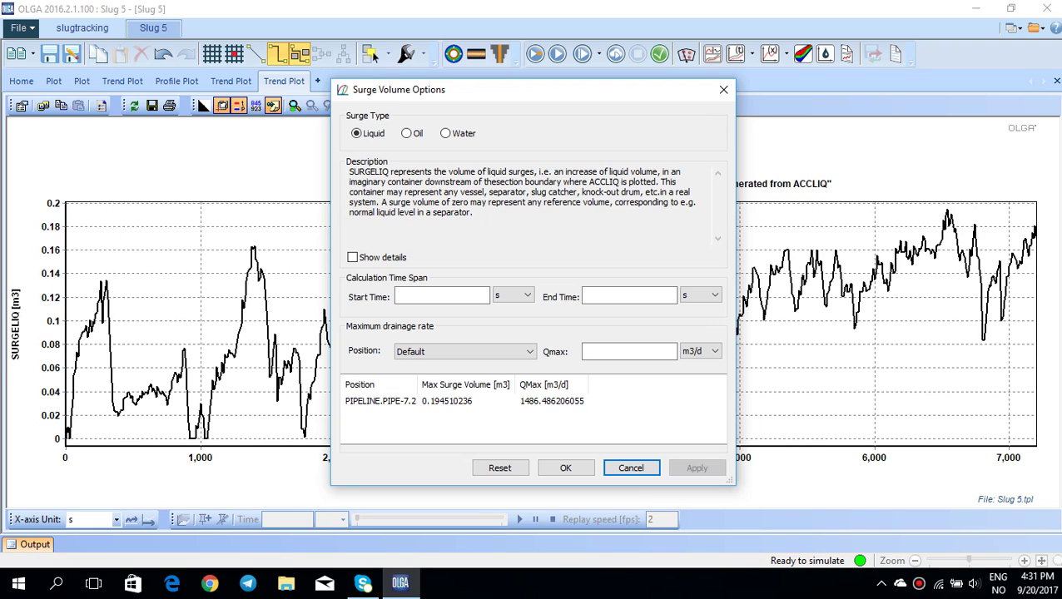
left_click(628, 351)
type("1400")
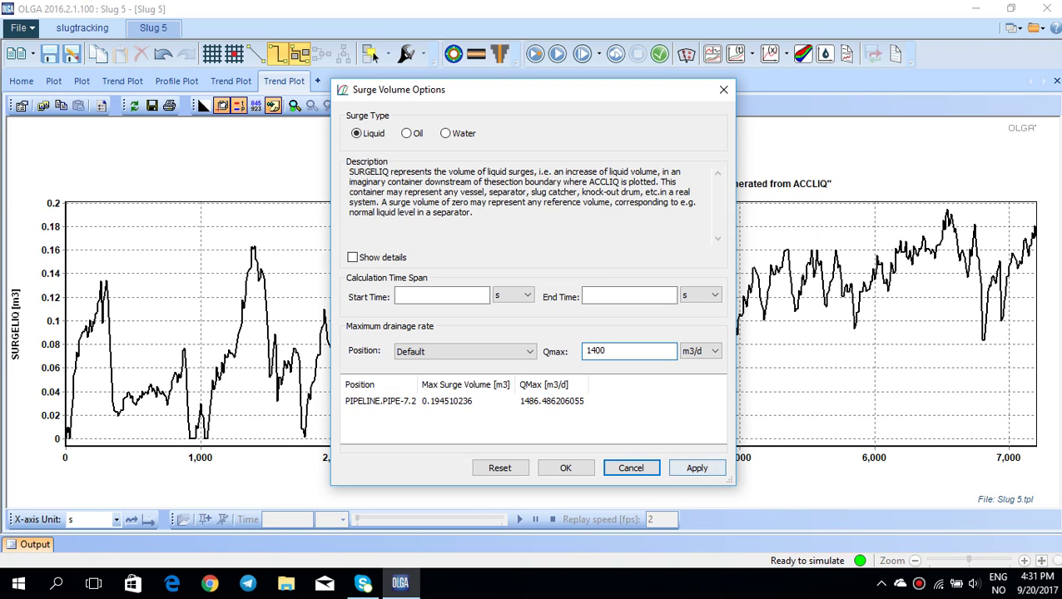
left_click(697, 467)
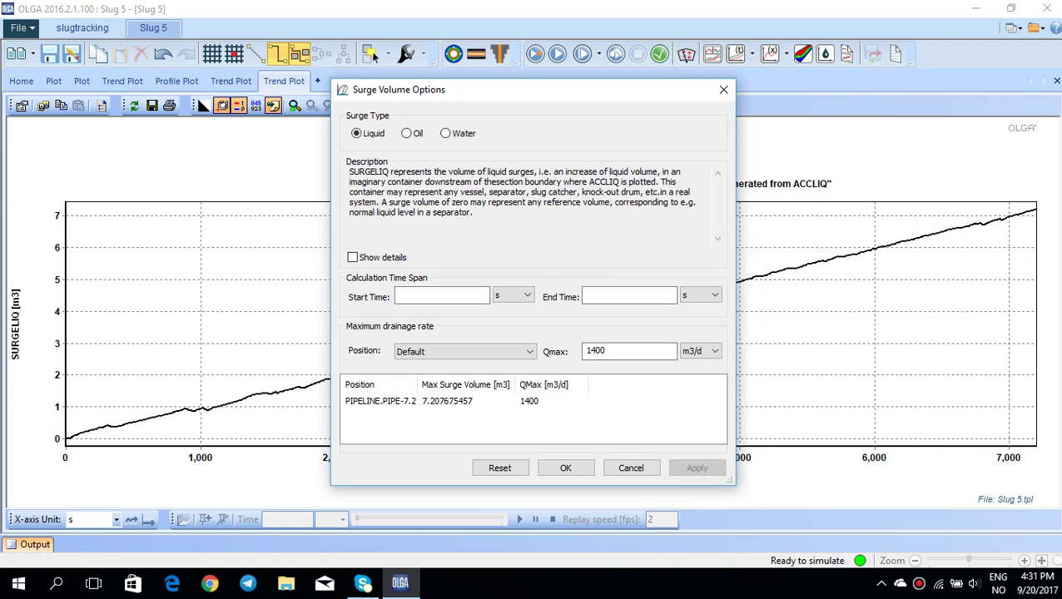
- Set the maximum drainage rate Qmax to 1500 m3/d in the surge volume options and apply it to the SURGELIQ plot
left_click_drag(505, 98, 463, 97)
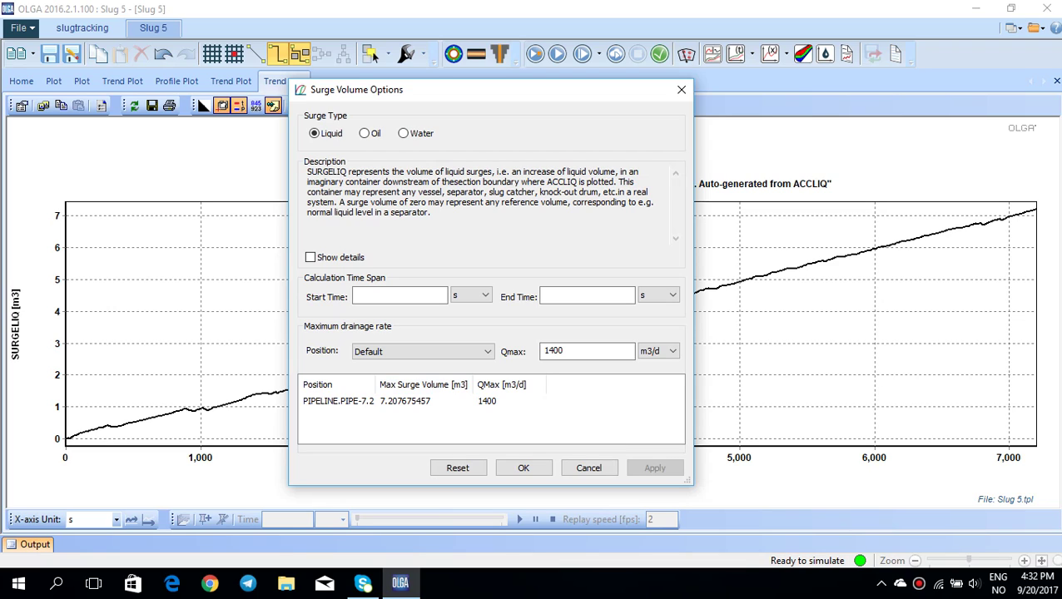
double_click(554, 350)
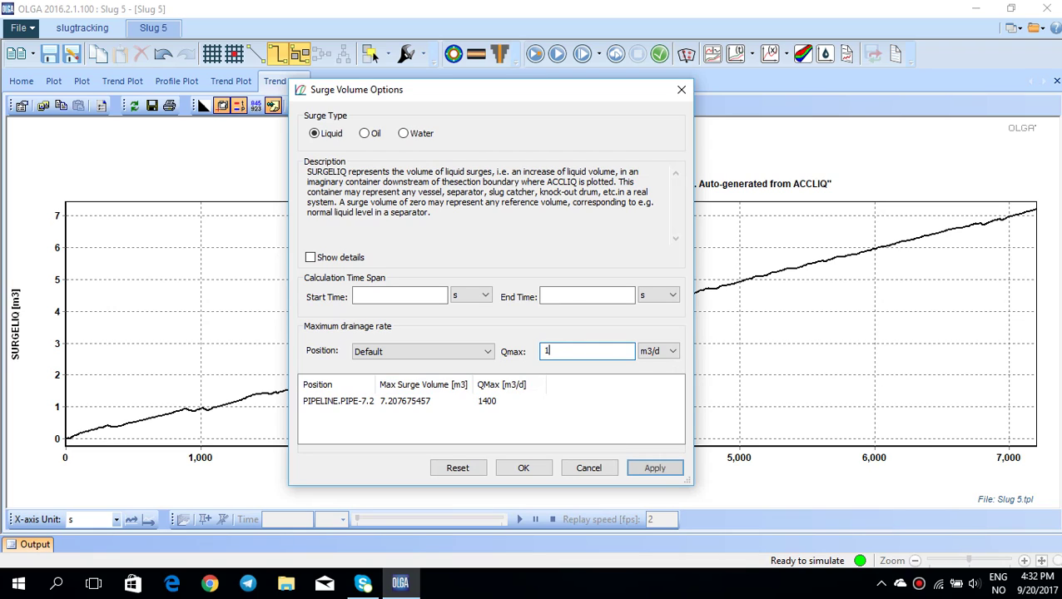
type("500")
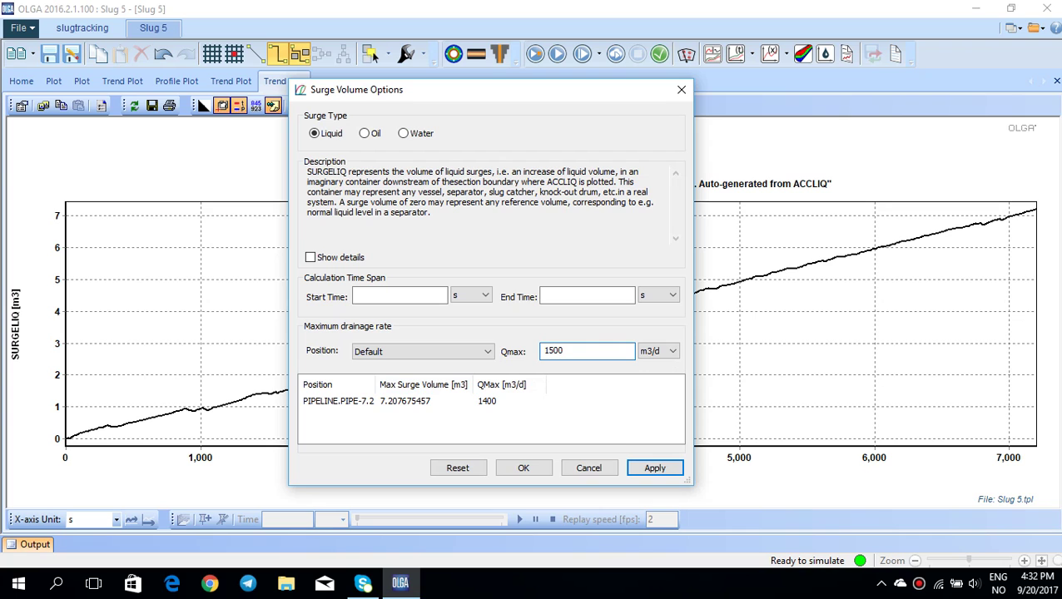
key("Return")
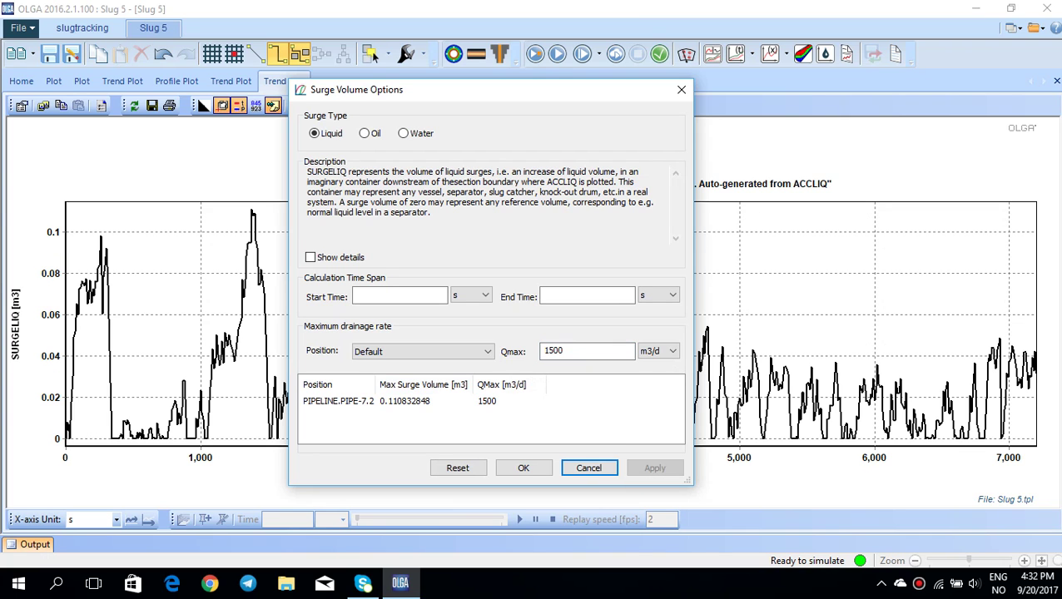
- Apply a maximum drainage rate Qmax of 0 m3/d to the SURGELIQ plot and close the surge volume options
left_click_drag(486, 93, 503, 154)
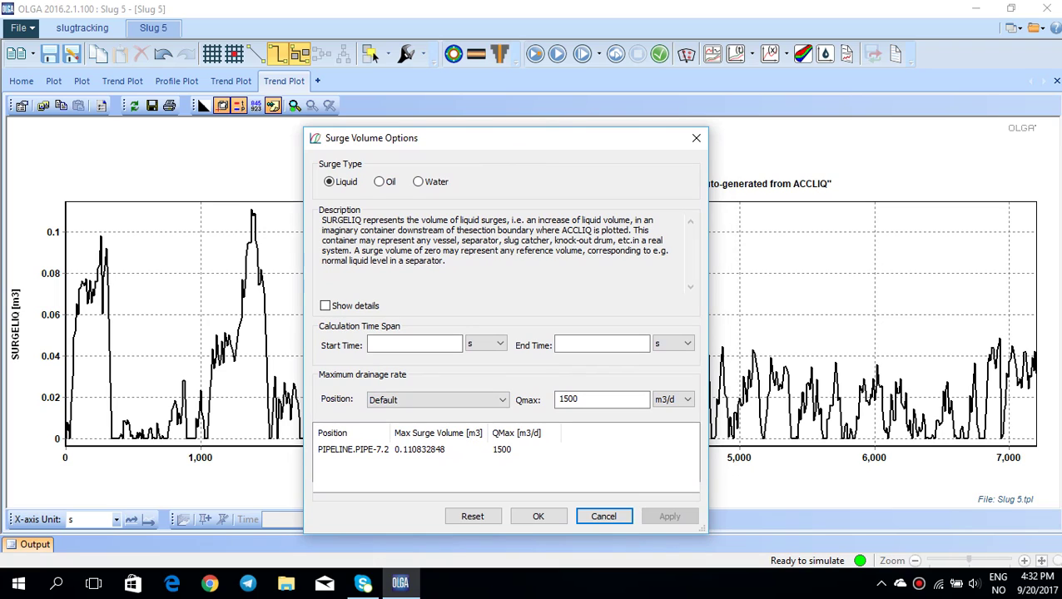
double_click(569, 398)
type("0")
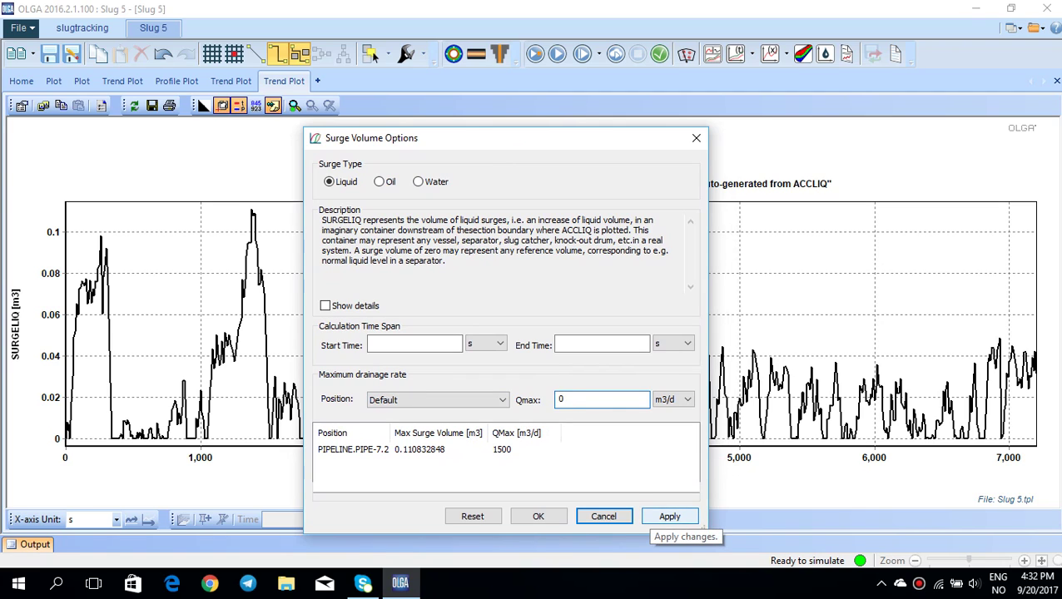
left_click(670, 516)
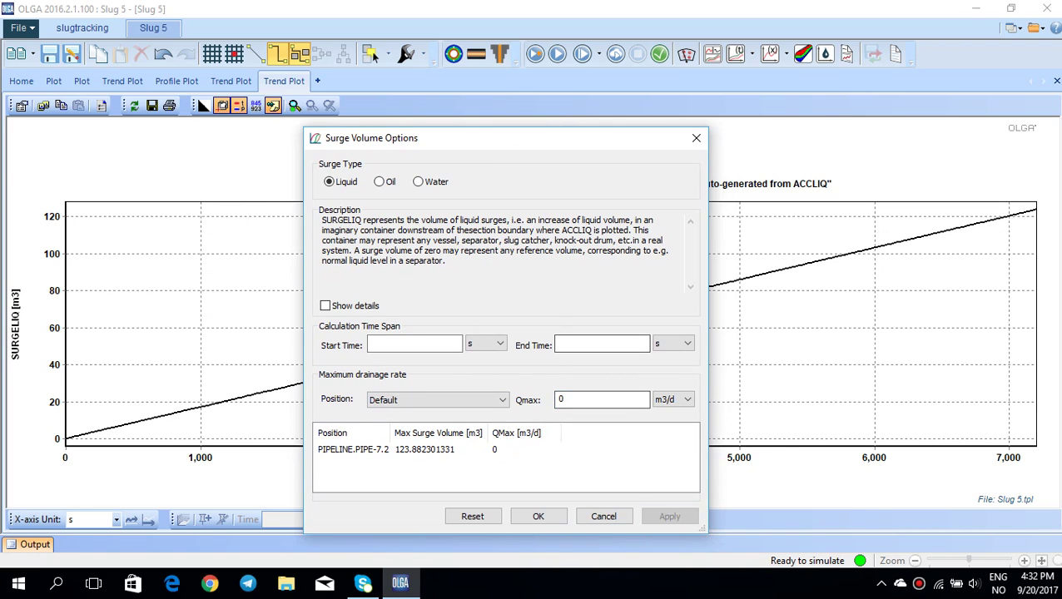
left_click_drag(508, 146, 408, 147)
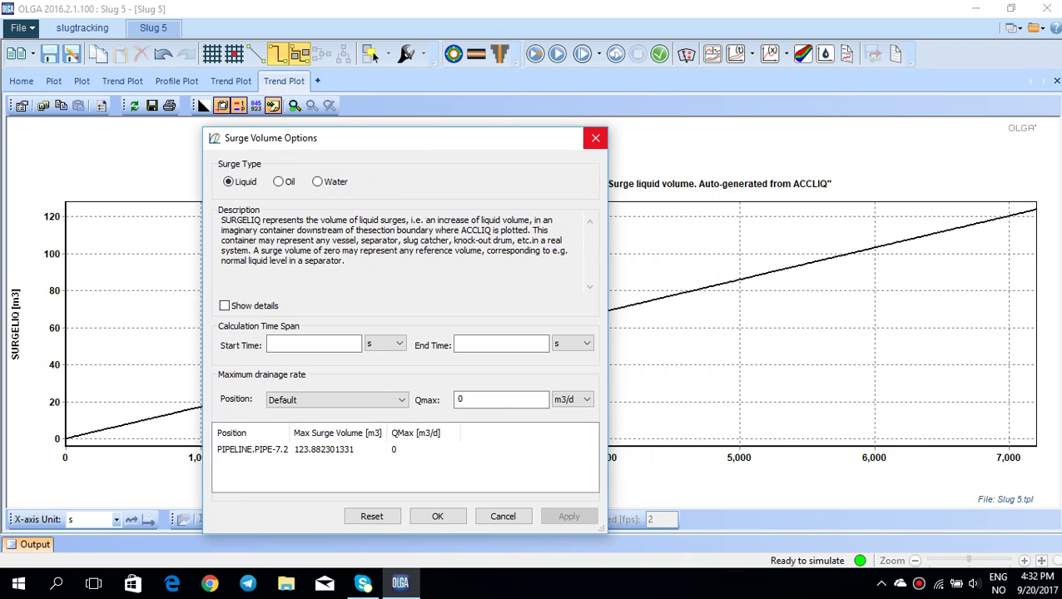
left_click(595, 138)
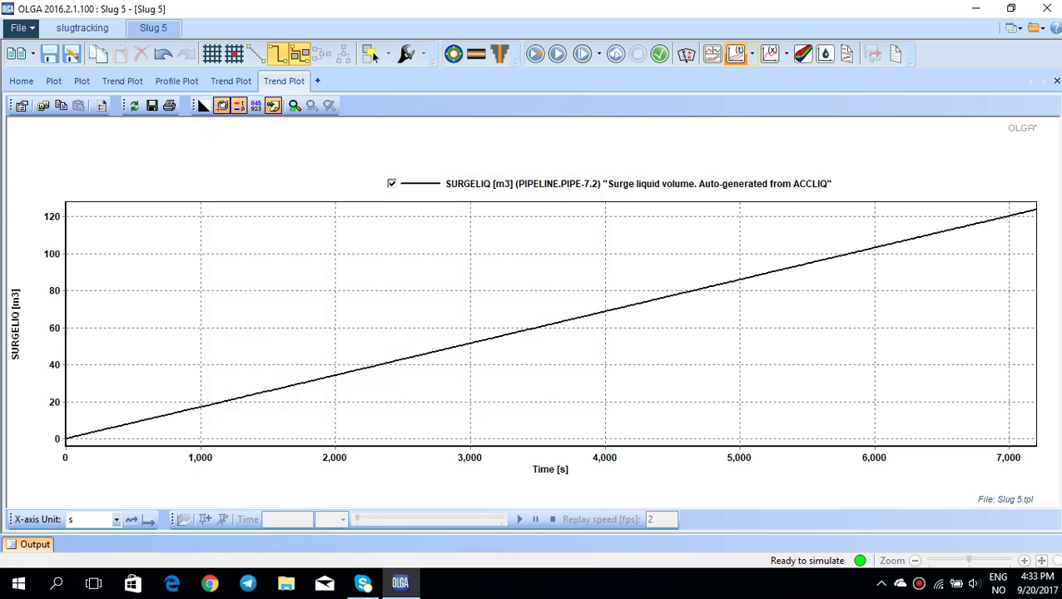
- Create a trend plot of ACCLIQ, the accumulated liquid volume flow at section 2 of PIPE-7
left_click(734, 54)
left_click(130, 36)
type("acc")
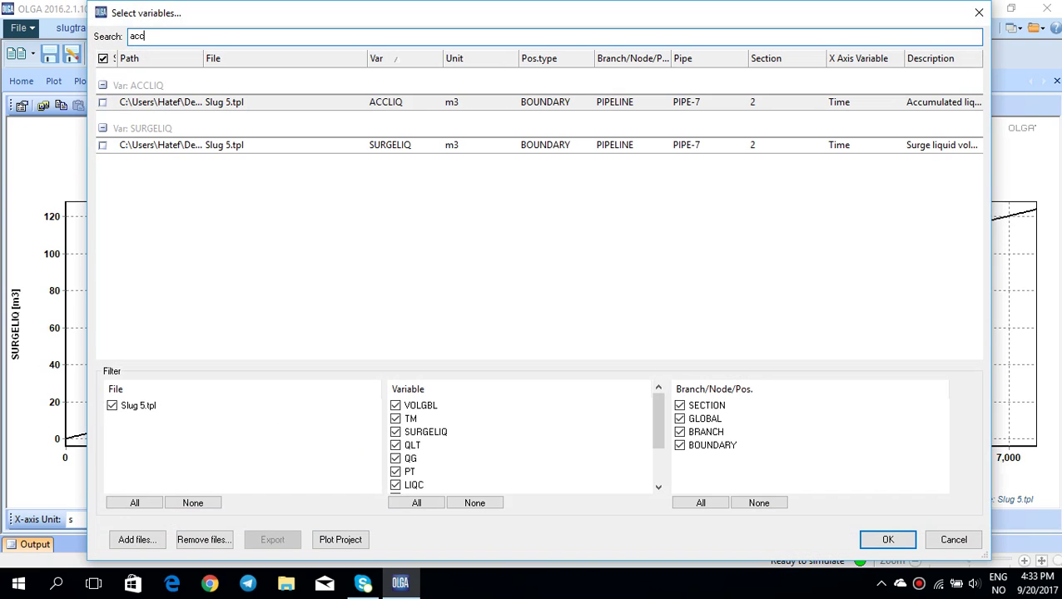
left_click(385, 102)
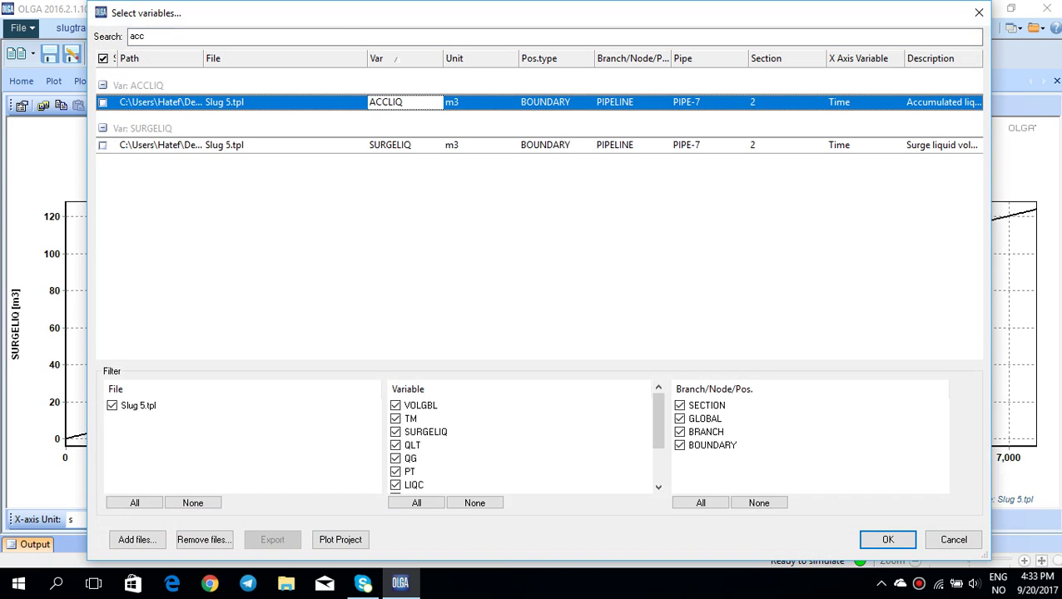
left_click(102, 102)
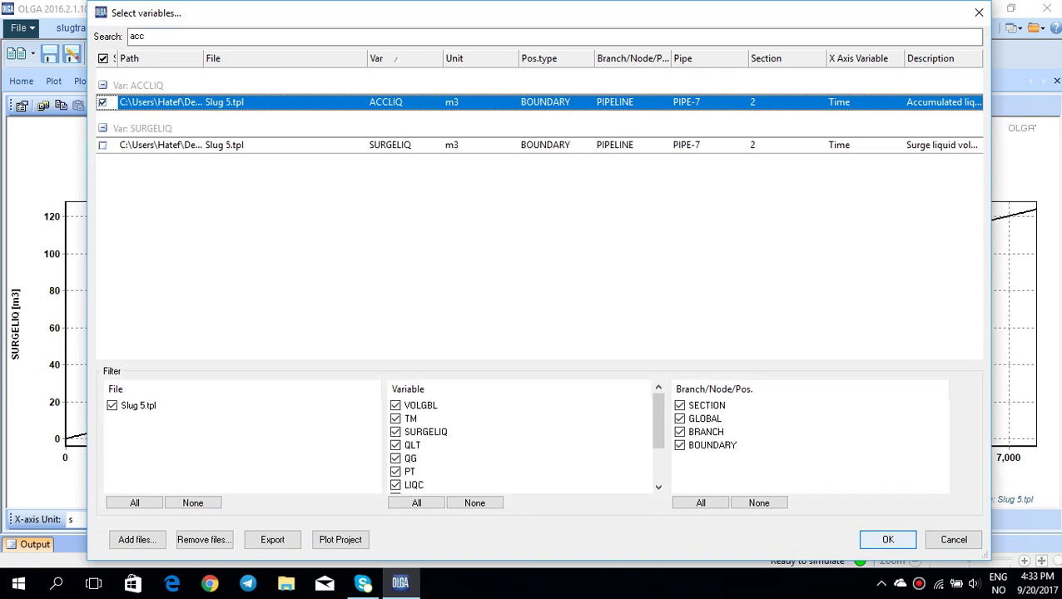
left_click(887, 539)
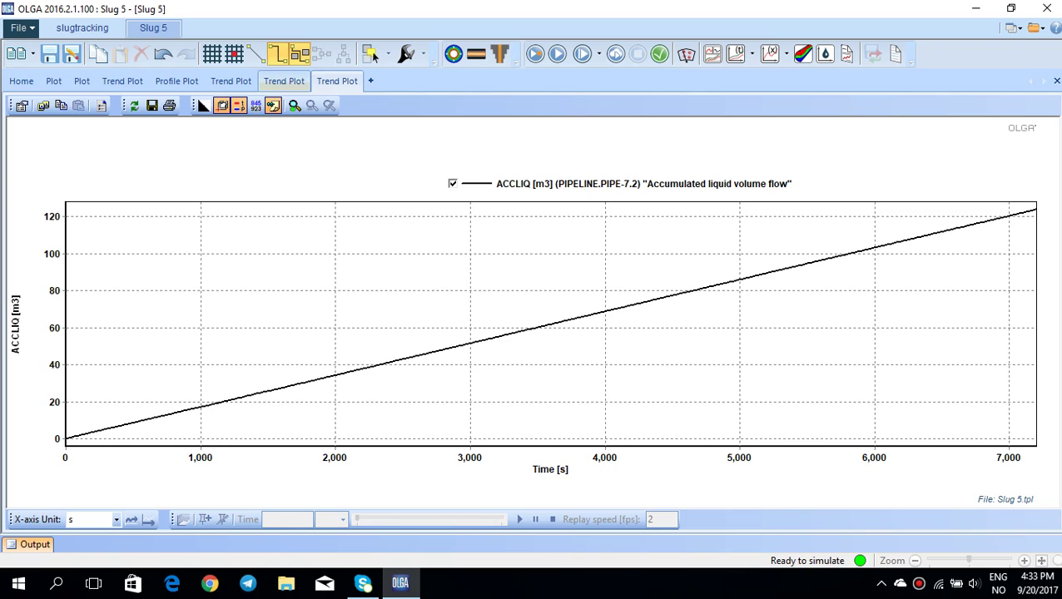
- Return to the case model and add a Trenddata item to the output of the PIPELINE flowpath
left_click(284, 81)
left_click(230, 81)
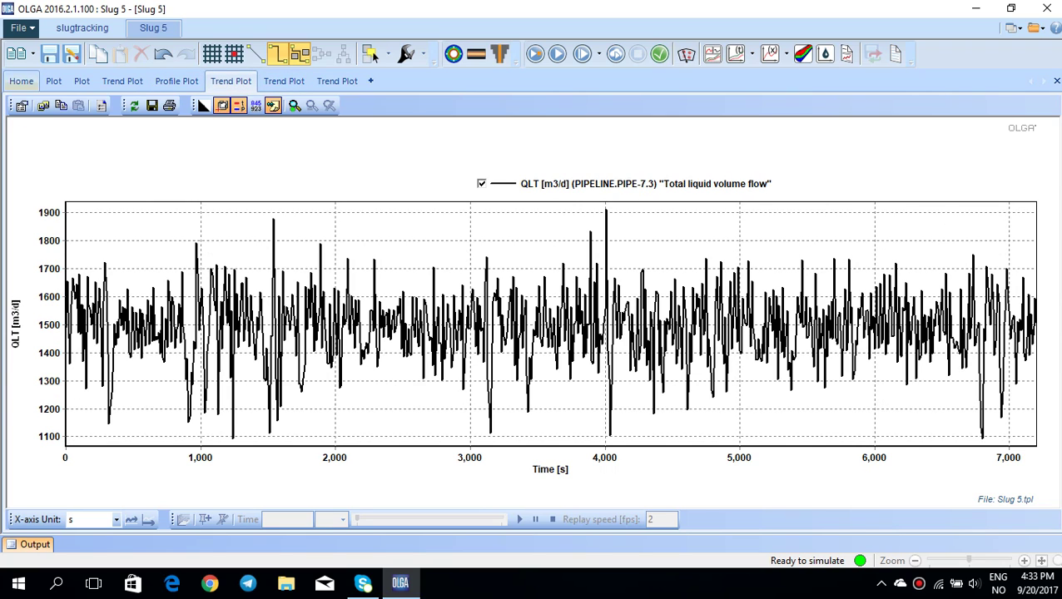
left_click(21, 81)
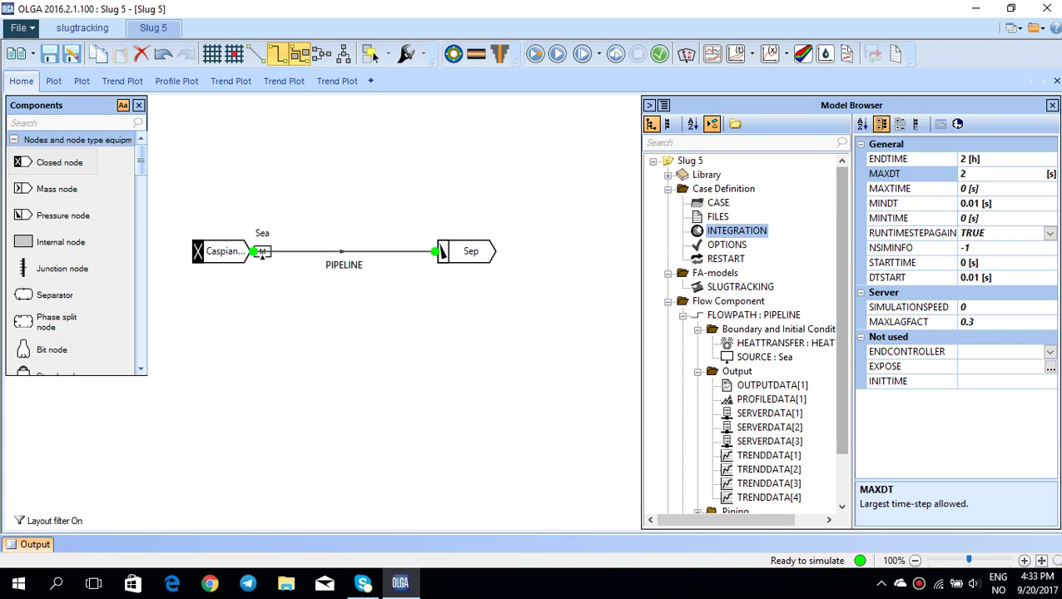
scroll(745, 333, "down", 2)
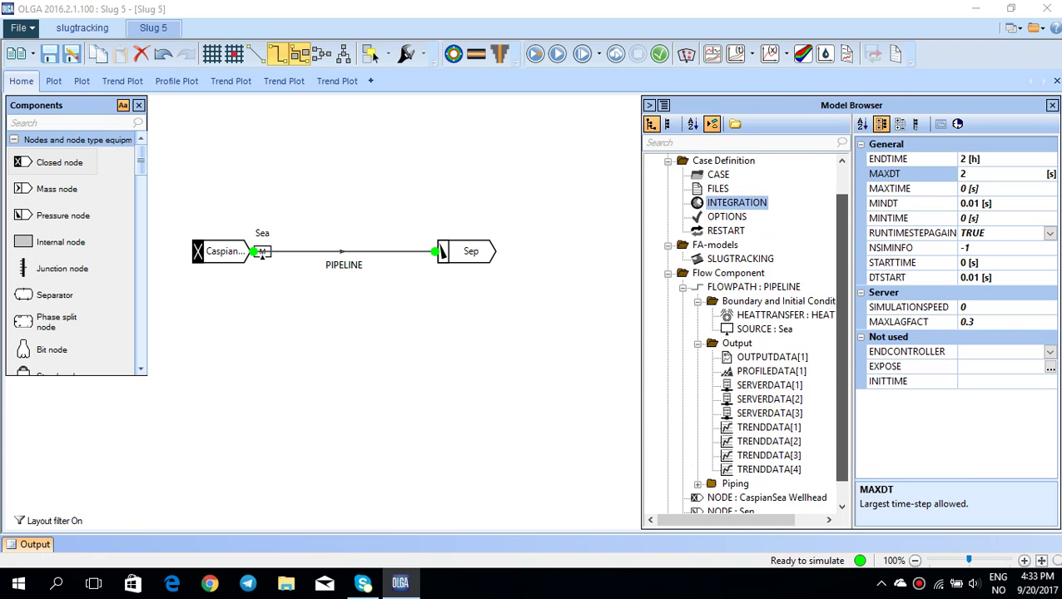
right_click(734, 315)
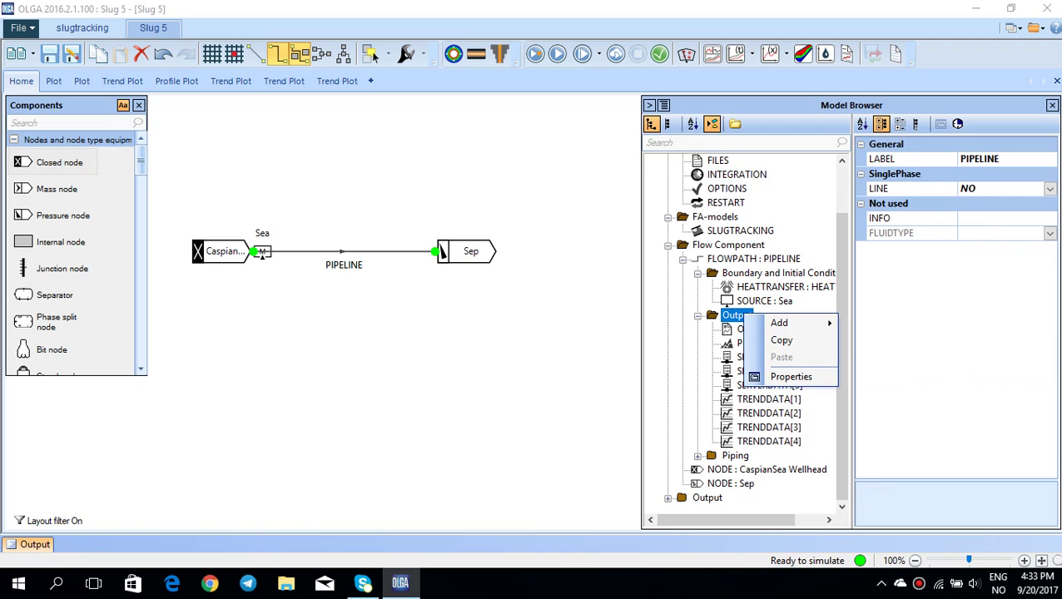
mouse_move(799, 322)
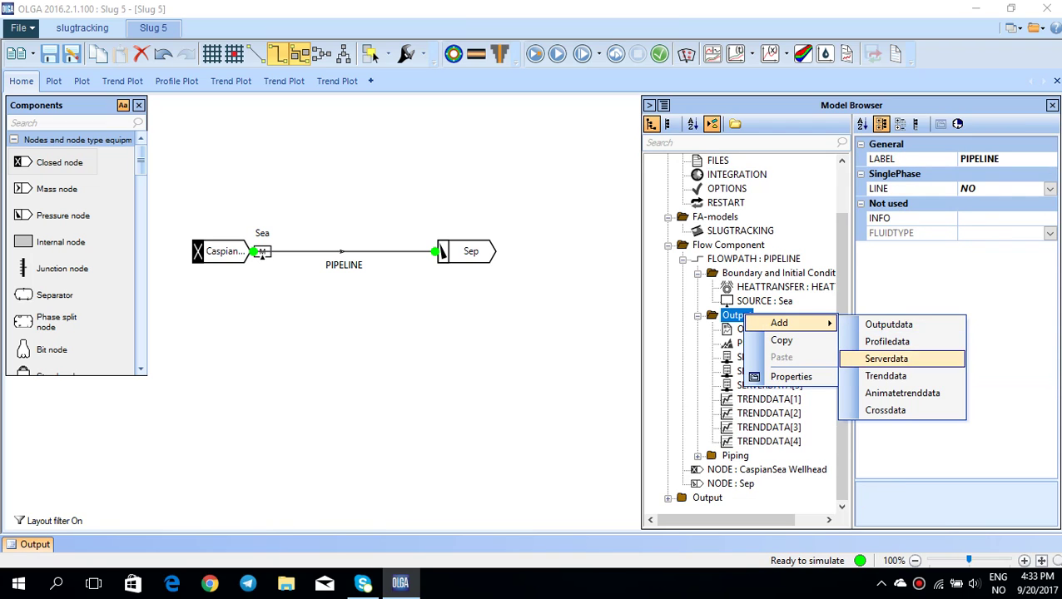
left_click(885, 376)
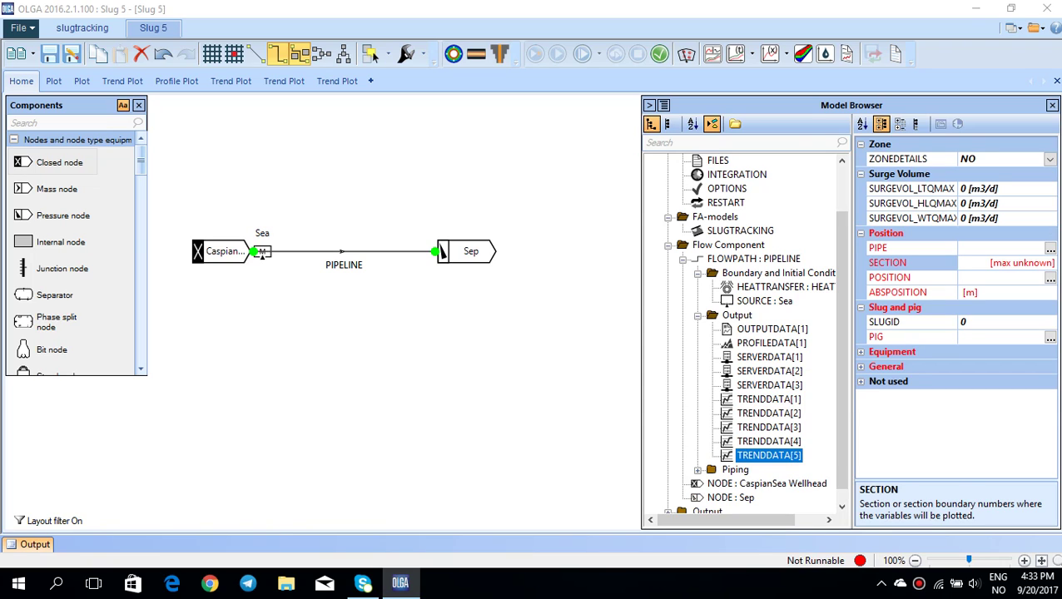
- Choose LSLEXP, the slug length at a boundary, as the output variable of the new trend data
left_click(860, 366)
left_click(1050, 381)
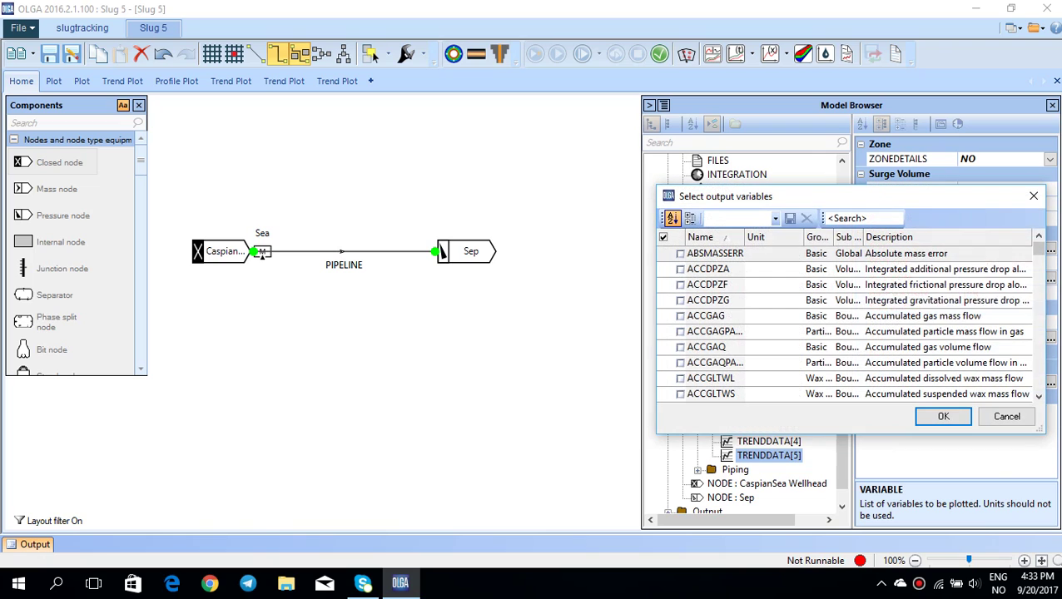
left_click(862, 218)
type("LSL")
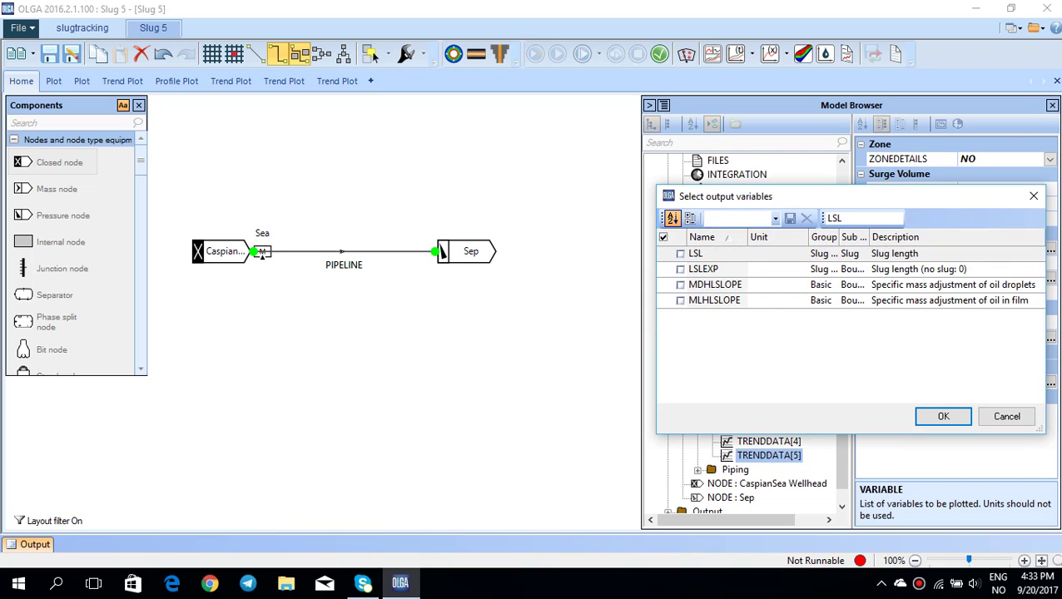
left_click(953, 237)
left_click_drag(869, 237, 902, 237)
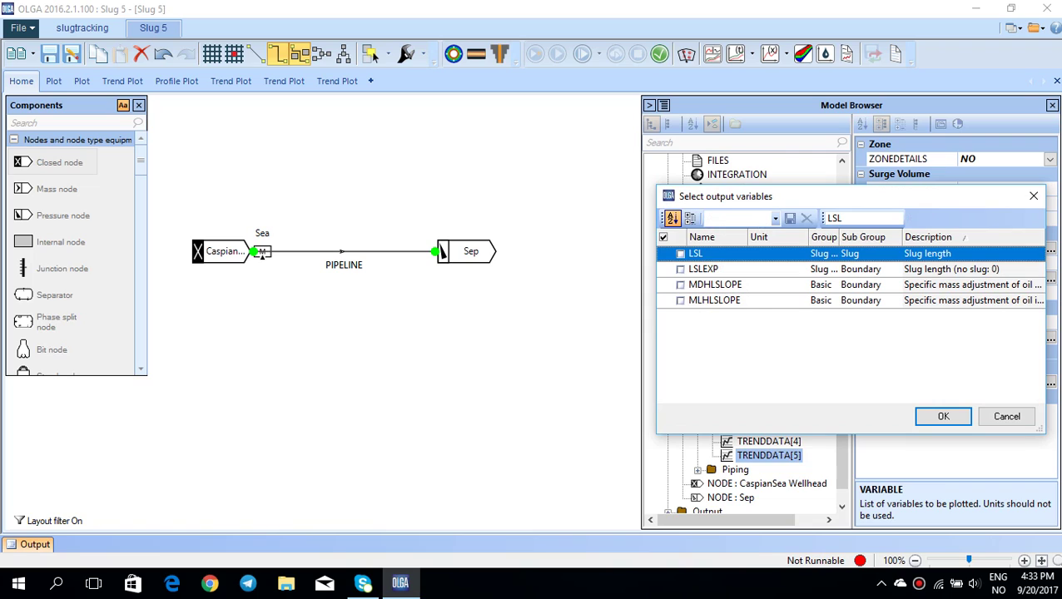
left_click_drag(836, 237, 870, 237)
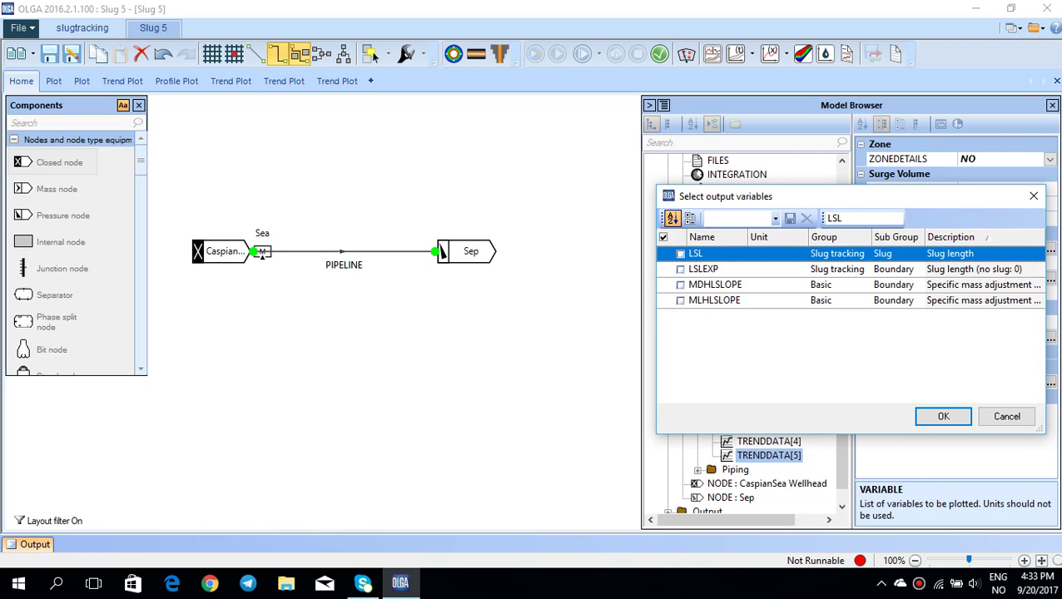
left_click(679, 268)
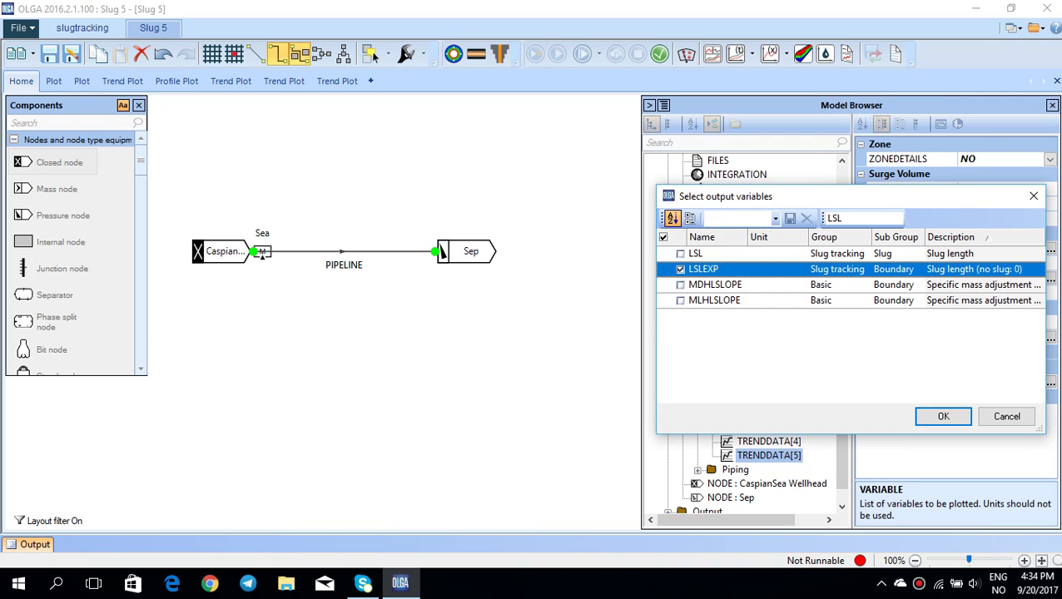
left_click(942, 416)
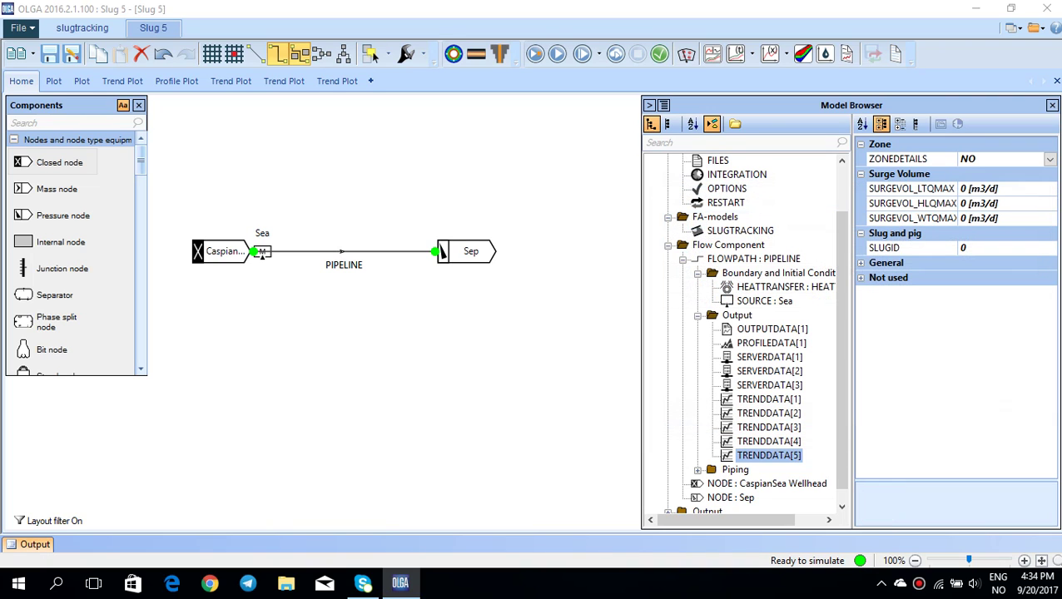
- Assign PIPE-2 through PIPE-7 as the pipes for the LSLEXP trend data
left_click(860, 262)
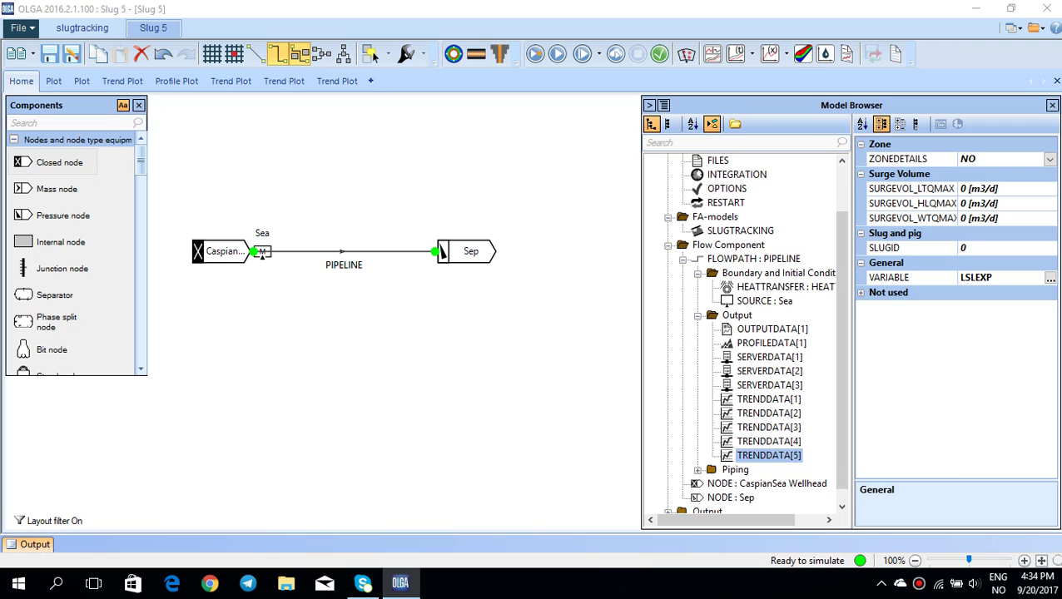
left_click(860, 292)
left_click_drag(1049, 234, 1049, 285)
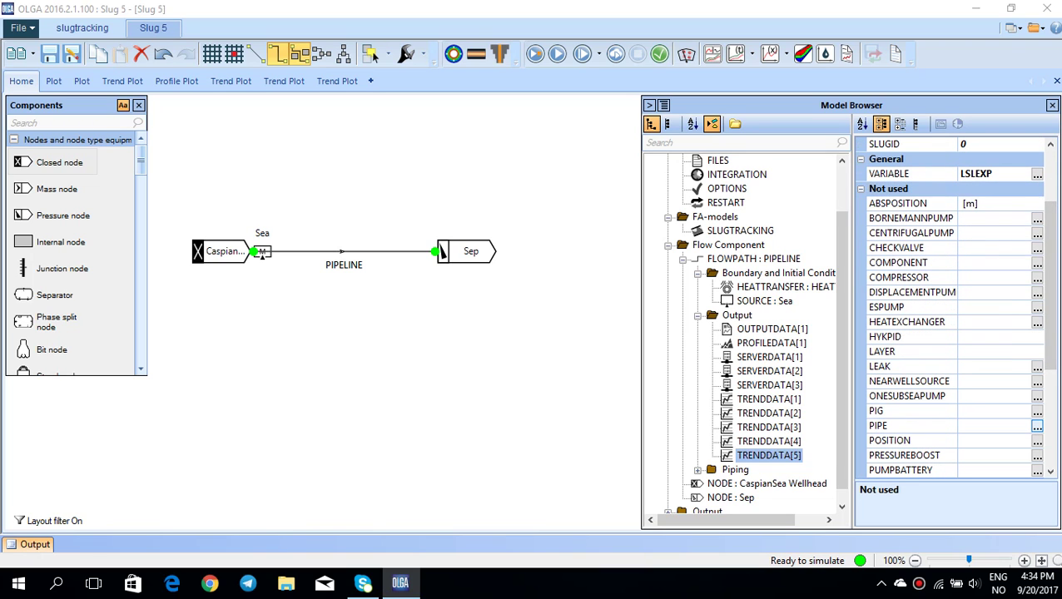
left_click(1036, 425)
double_click(753, 253)
double_click(752, 253)
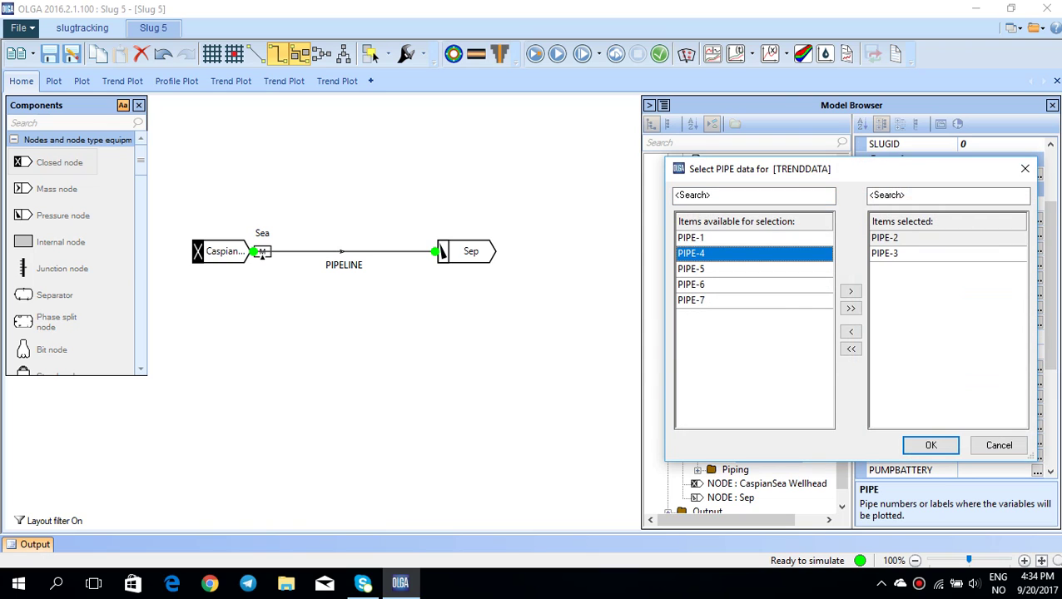
double_click(753, 253)
double_click(753, 252)
double_click(691, 253)
double_click(690, 253)
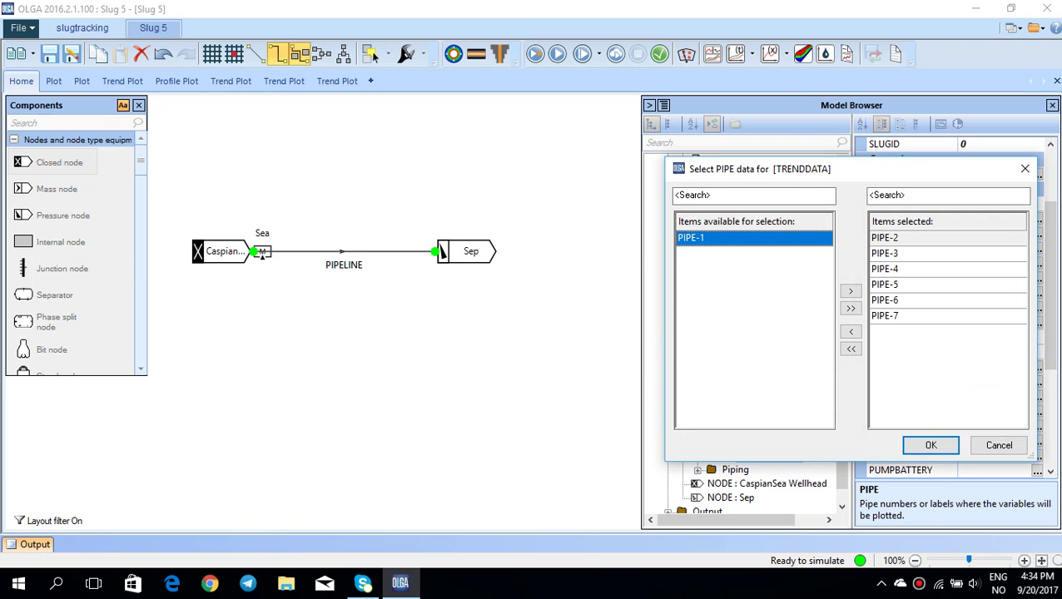
left_click(930, 445)
- Set the section of the LSLEXP trend data to 2
left_click(911, 262)
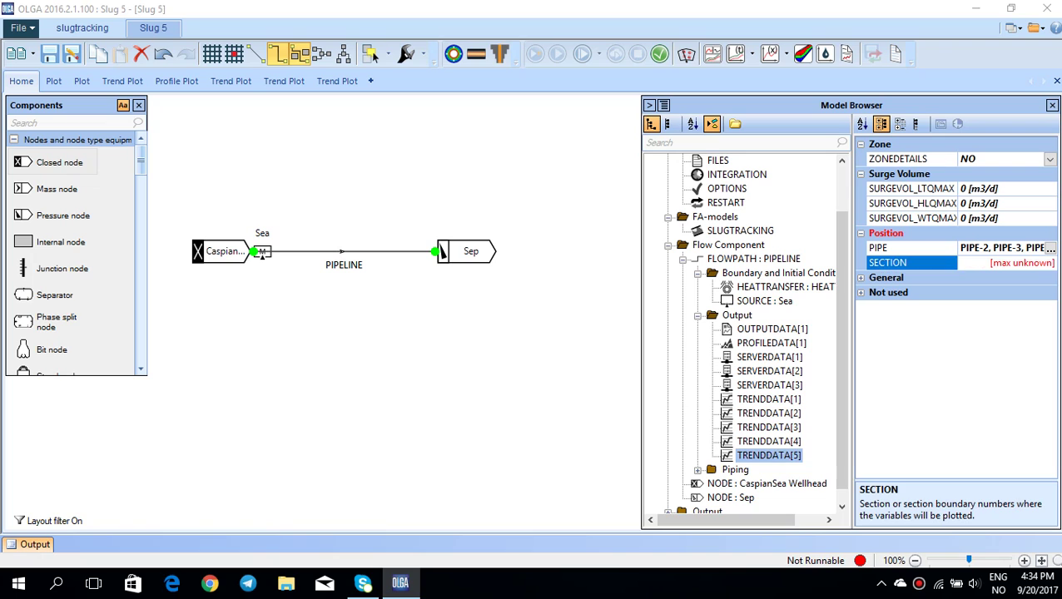
type("2")
key("Return")
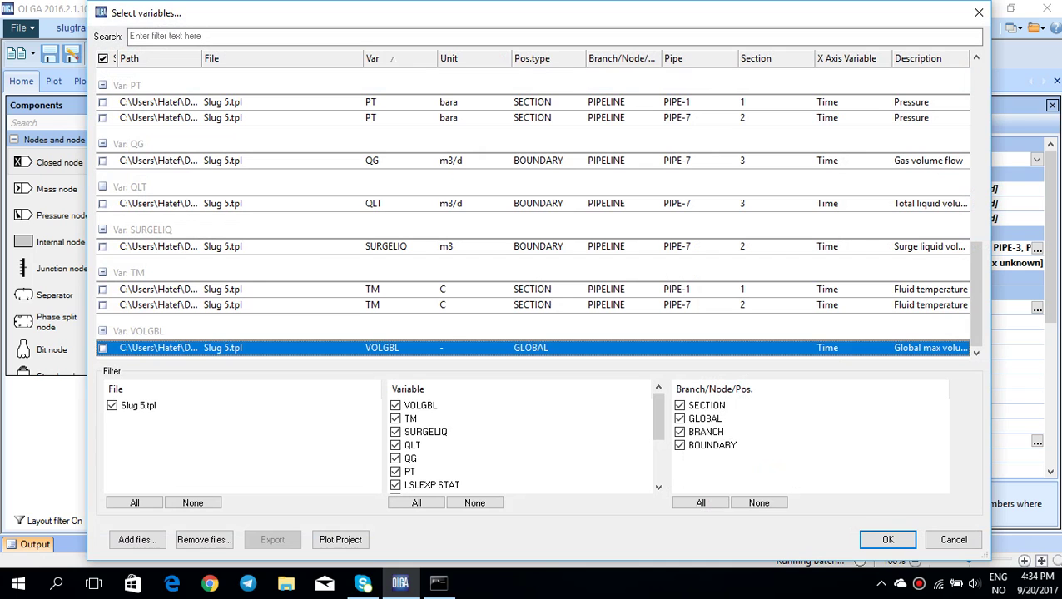
- Create a trend plot of the slug length LSLEXP over time at section 2 of PIPE-2 through PIPE-7
scroll(532, 214, "up", 10)
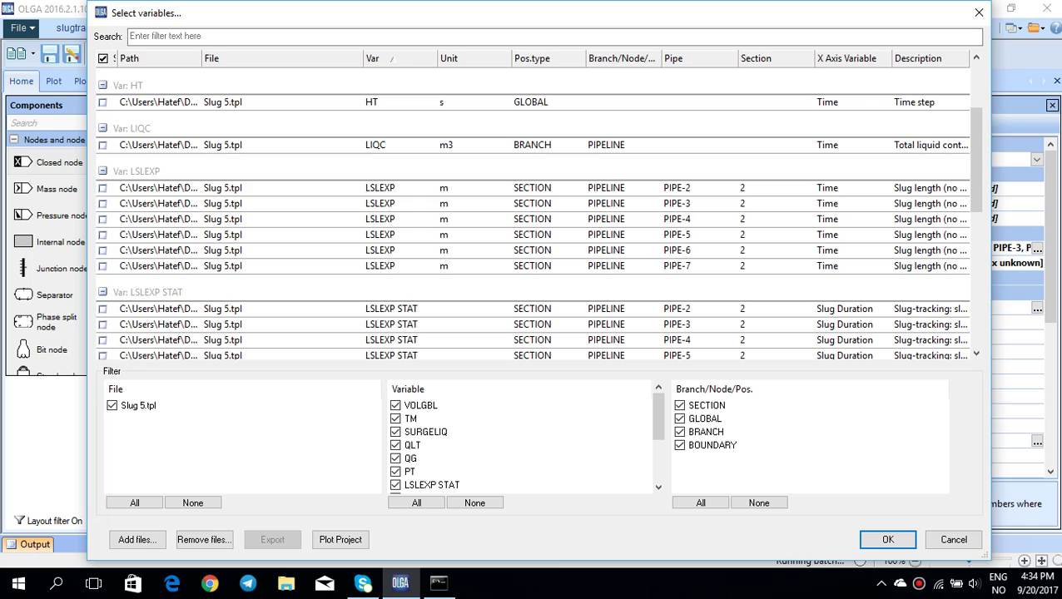
left_click(103, 188)
left_click(103, 203)
left_click(102, 219)
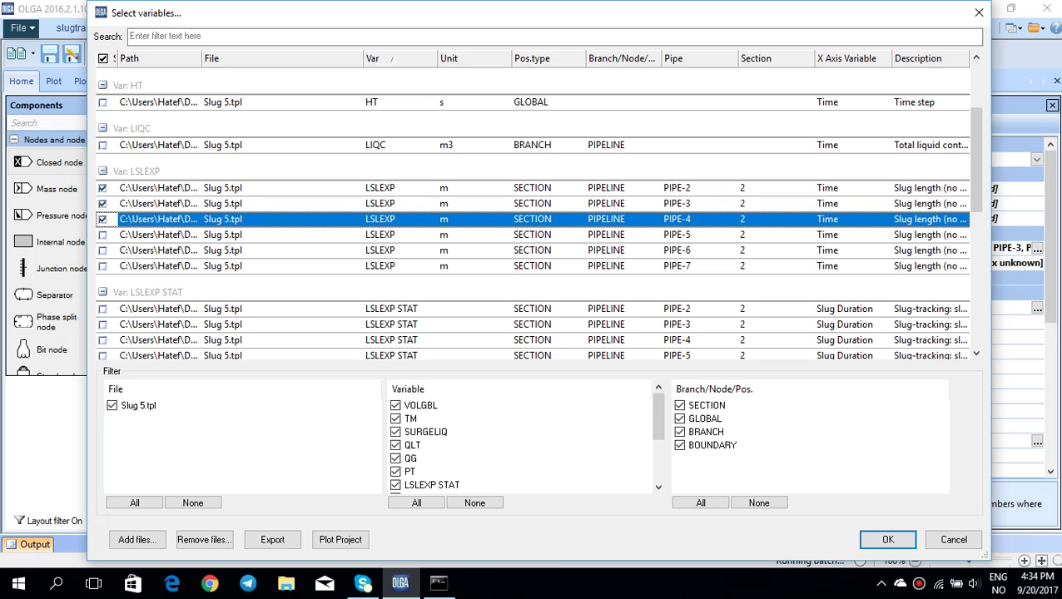
left_click(102, 234)
left_click(102, 249)
left_click(103, 265)
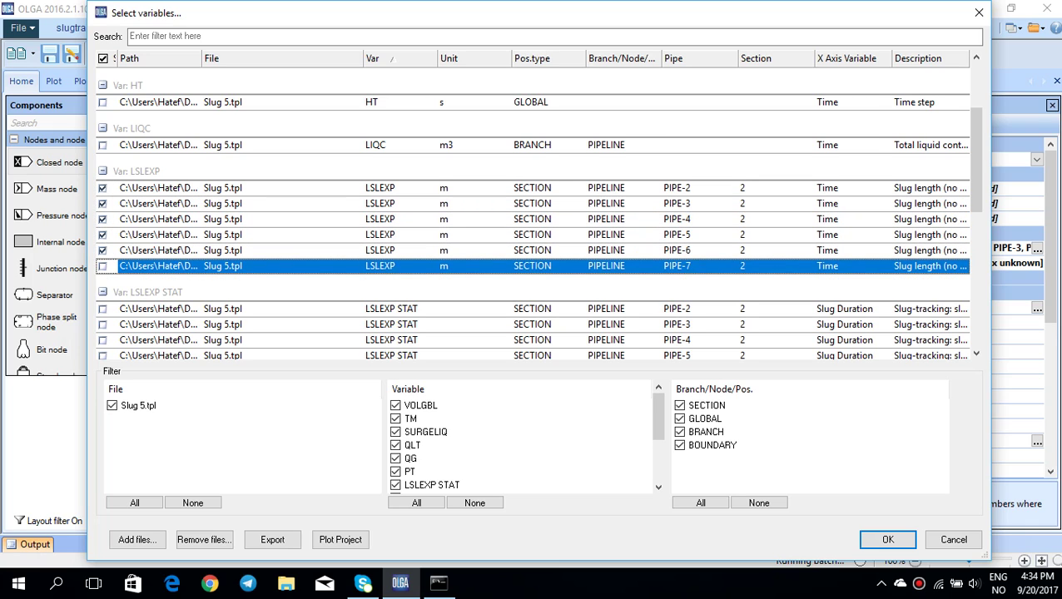
left_click(102, 265)
left_click(888, 539)
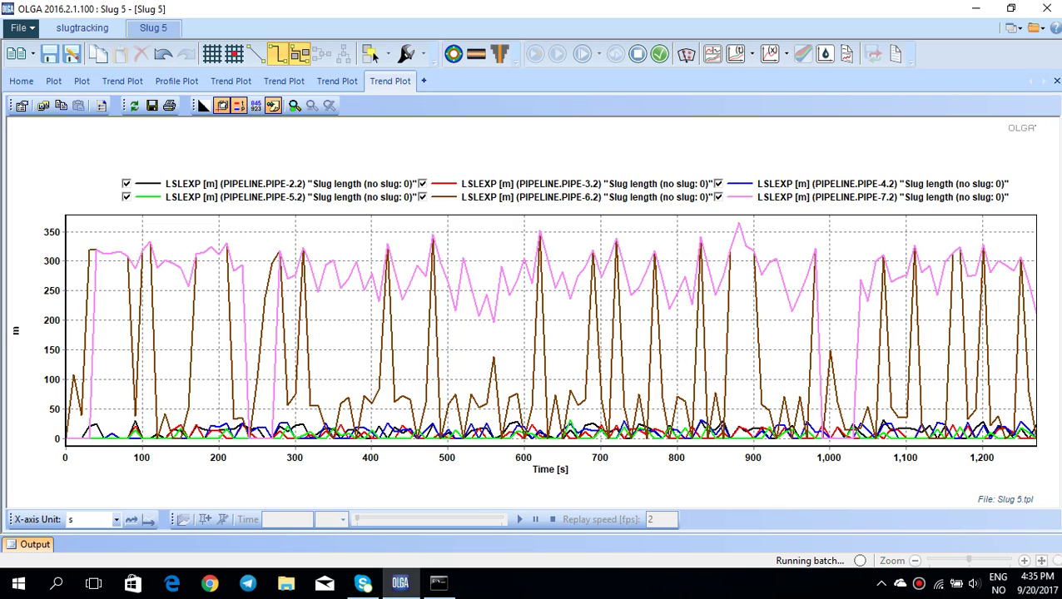
- Hide the PIPE-5, PIPE-6 and PIPE-7 slug length curves to view only those of PIPE-2 through PIPE-4
left_click(127, 196)
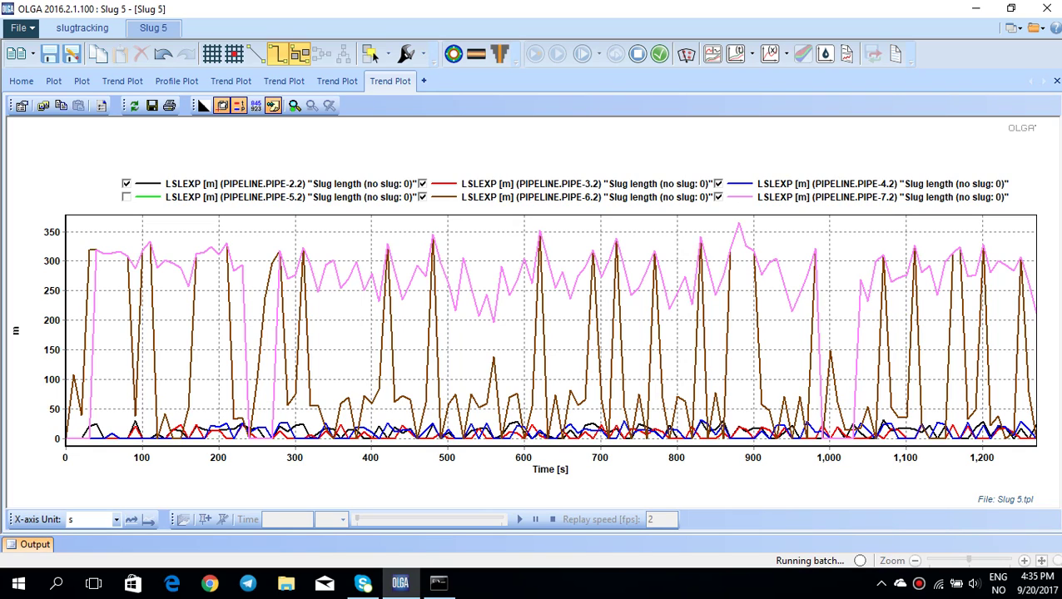
left_click(422, 197)
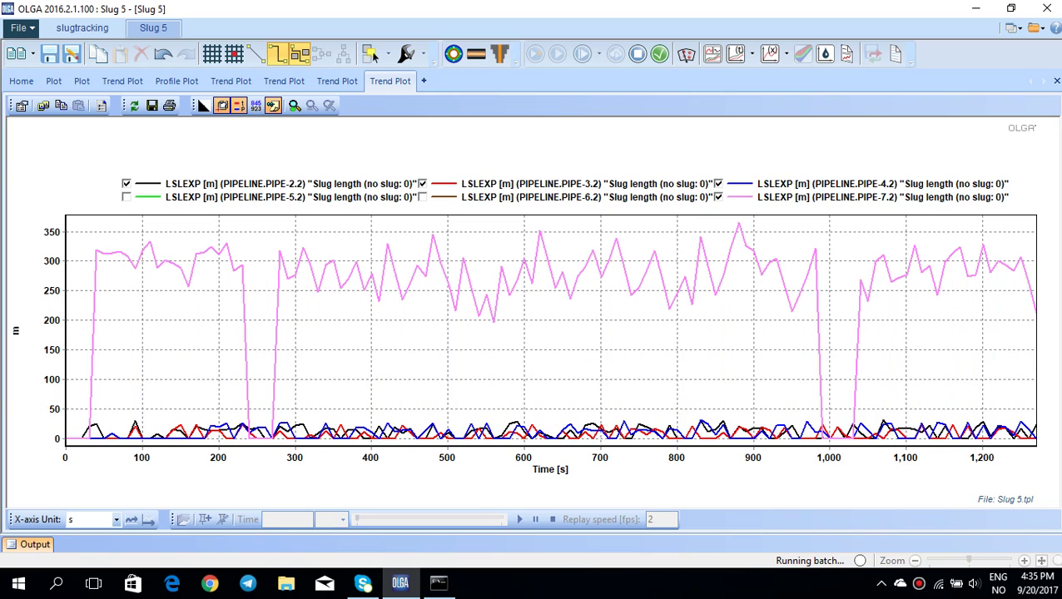
left_click(718, 197)
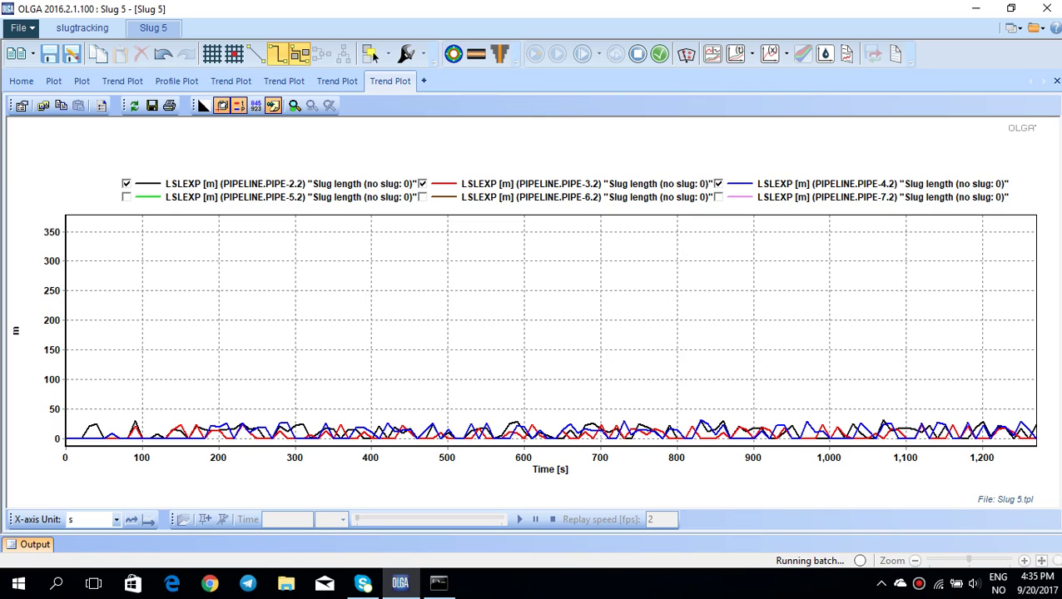
- Hide the slug length curves of PIPE-2, PIPE-3 and PIPE-4 in the trend plot
left_click(127, 183)
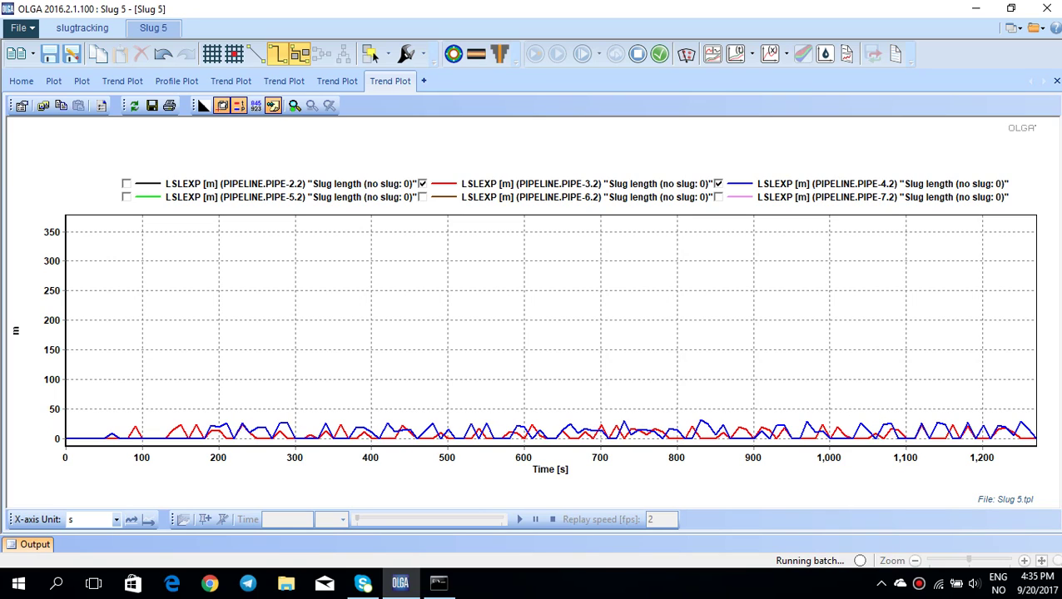
left_click(423, 184)
left_click(718, 183)
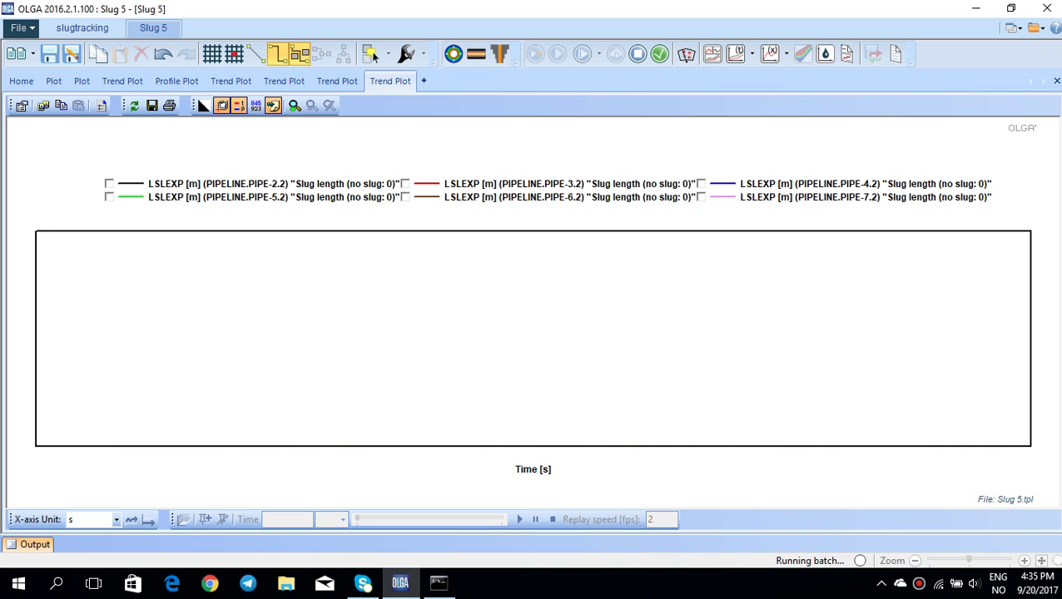
- Show the slug length curves of PIPE-5, PIPE-6 and PIPE-7 in the trend plot to compare them
left_click(405, 197)
left_click(126, 196)
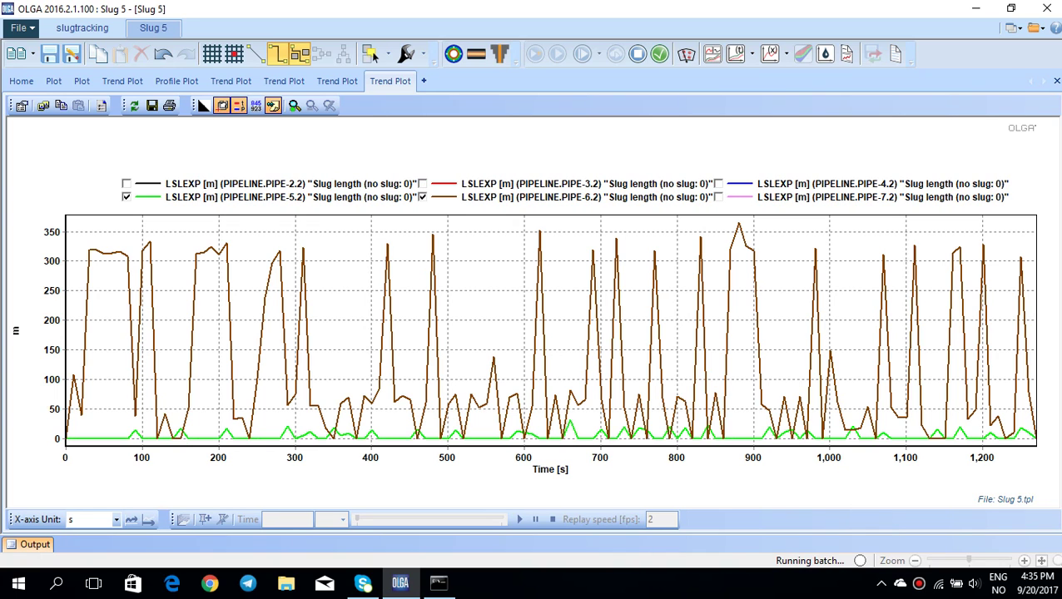
left_click(718, 196)
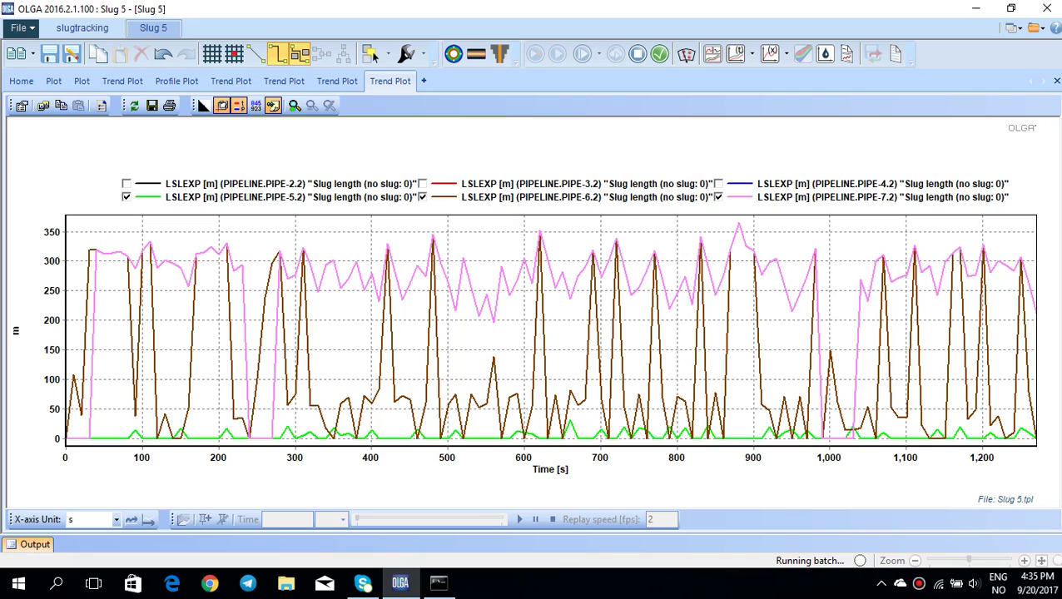
mouse_move(388, 275)
mouse_move(438, 582)
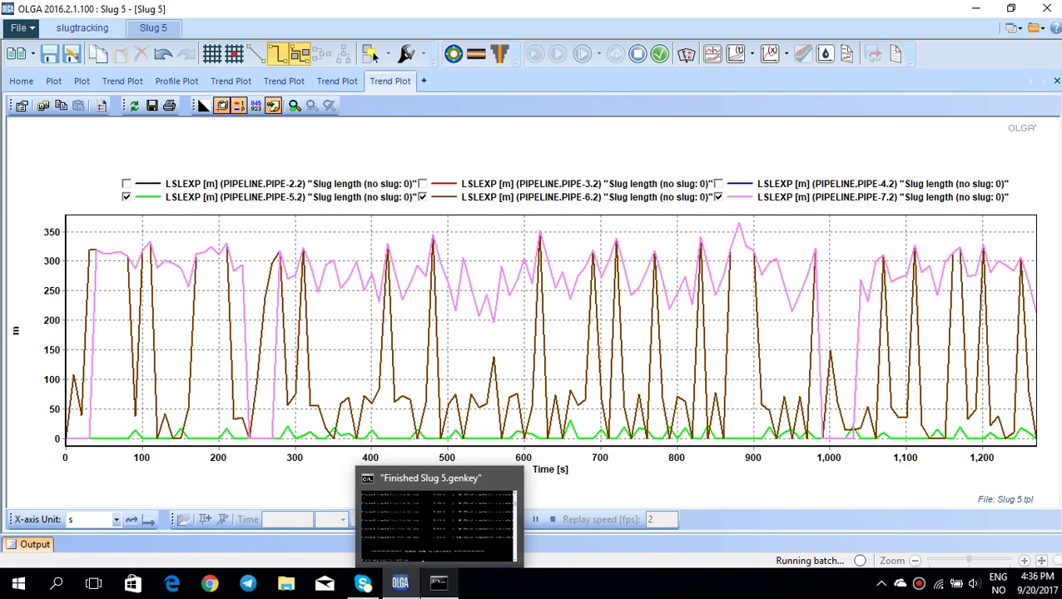